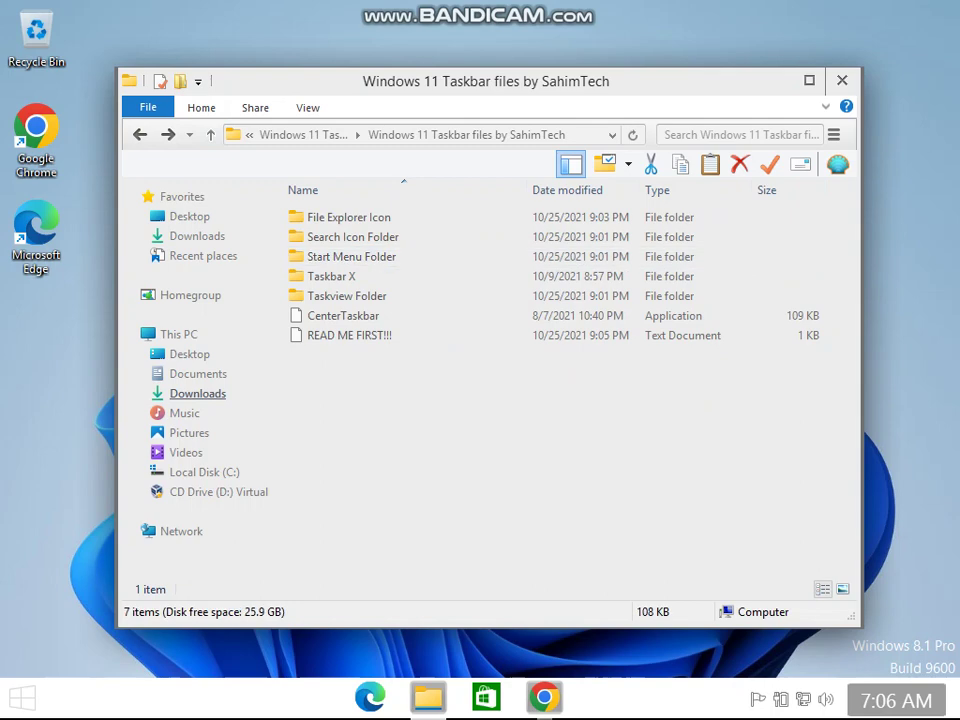
- Create a desktop shortcut from the SHORTCUT file in the Taskview Folder
{"action": "double_click", "coordinate": [347, 296]}
{"action": "right_click", "coordinate": [318, 238]}
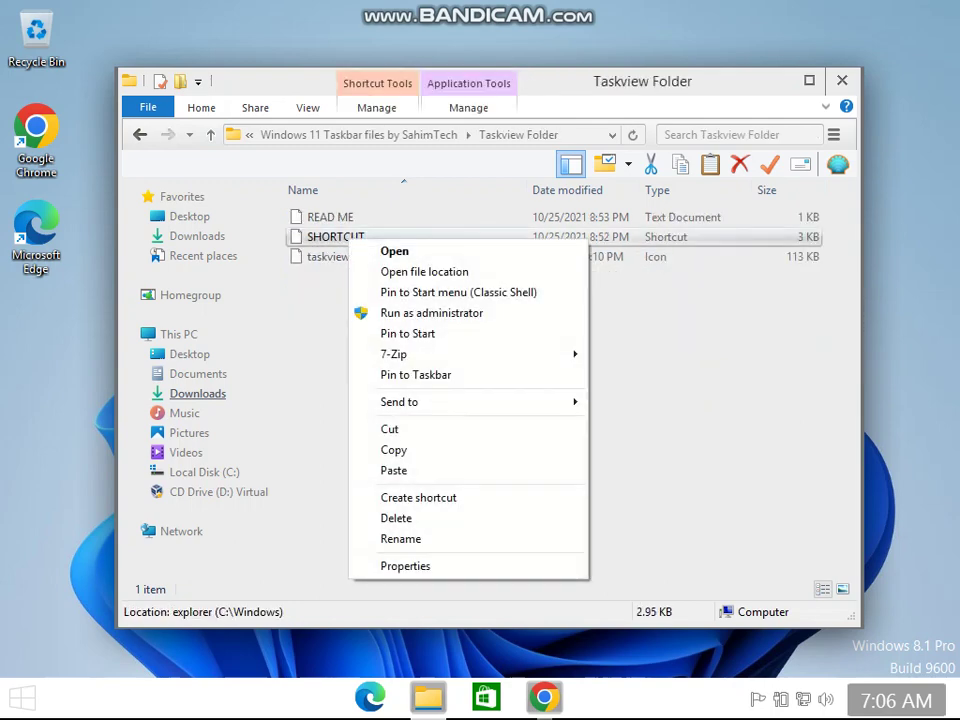
{"action": "mouse_move", "coordinate": [390, 401]}
{"action": "left_click", "coordinate": [650, 422]}
{"action": "left_click", "coordinate": [640, 422]}
- Return to the taskbar files folder and open the Search Icon Folder
{"action": "left_click", "coordinate": [140, 135]}
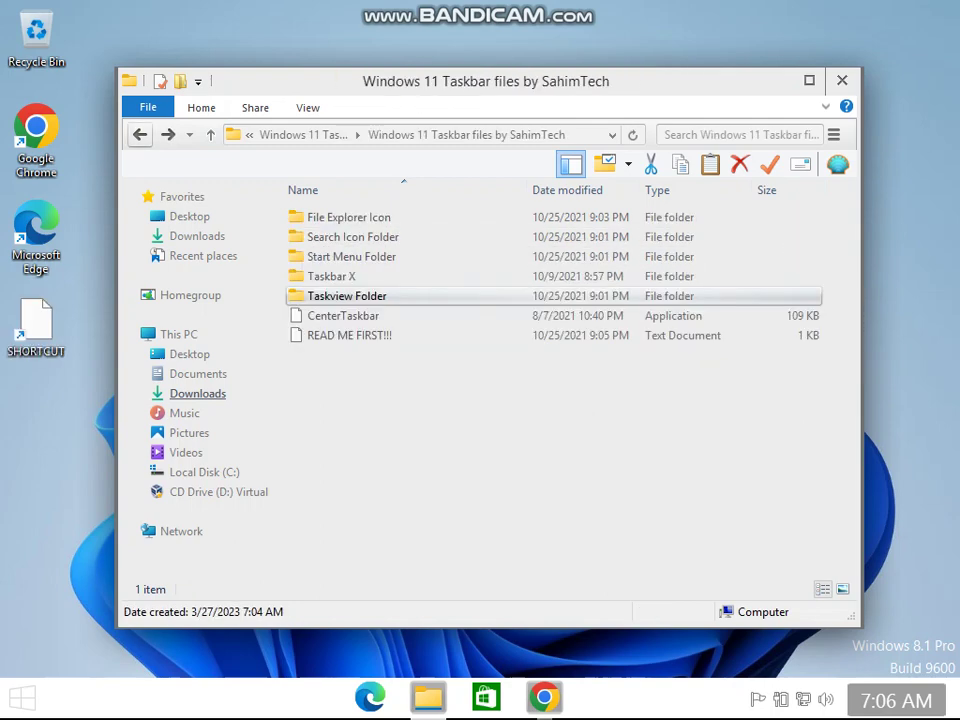
{"action": "double_click", "coordinate": [352, 237]}
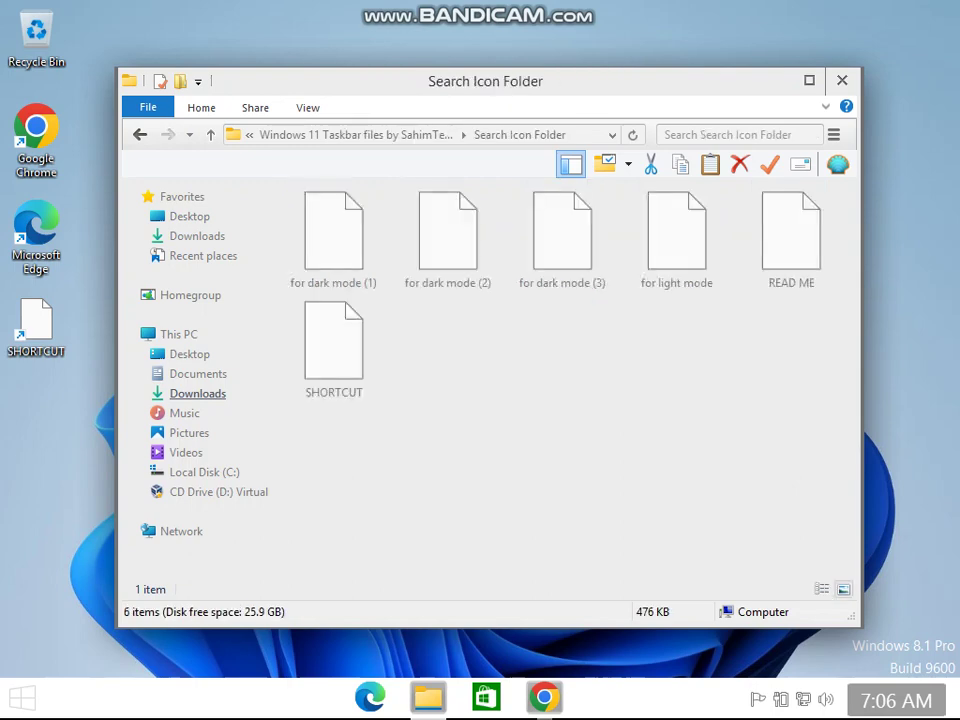
{"action": "right_click", "coordinate": [356, 338]}
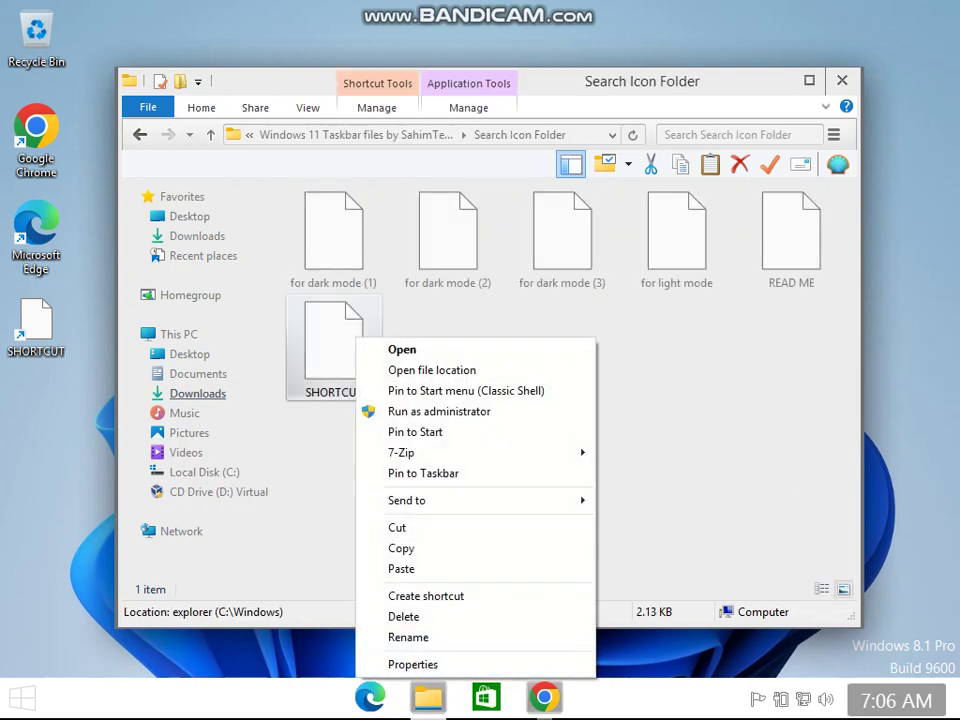
- Rename the SHORTCUT item on the desktop to Task View
{"action": "left_click", "coordinate": [35, 328]}
{"action": "right_click", "coordinate": [36, 324]}
{"action": "left_click", "coordinate": [87, 624]}
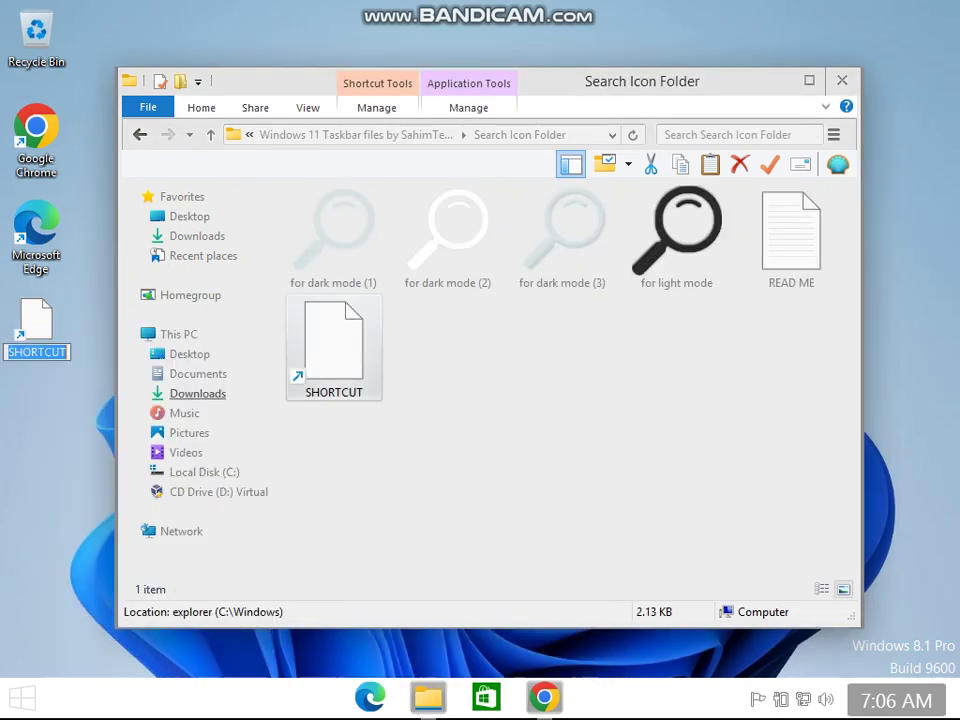
{"action": "type", "text": "Task View"}
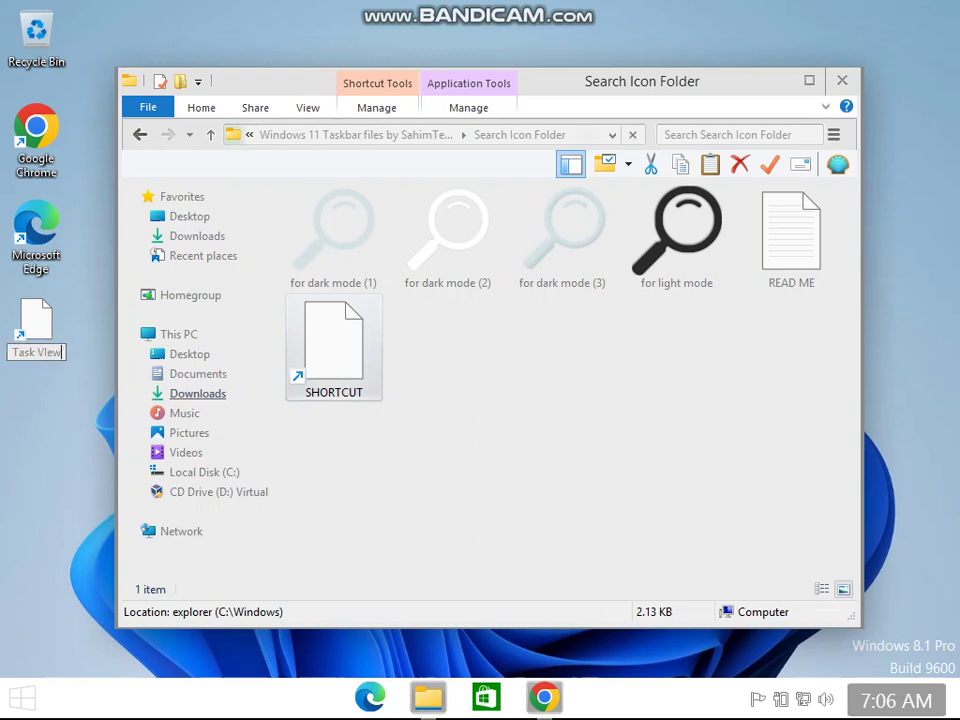
{"action": "key", "text": "Return"}
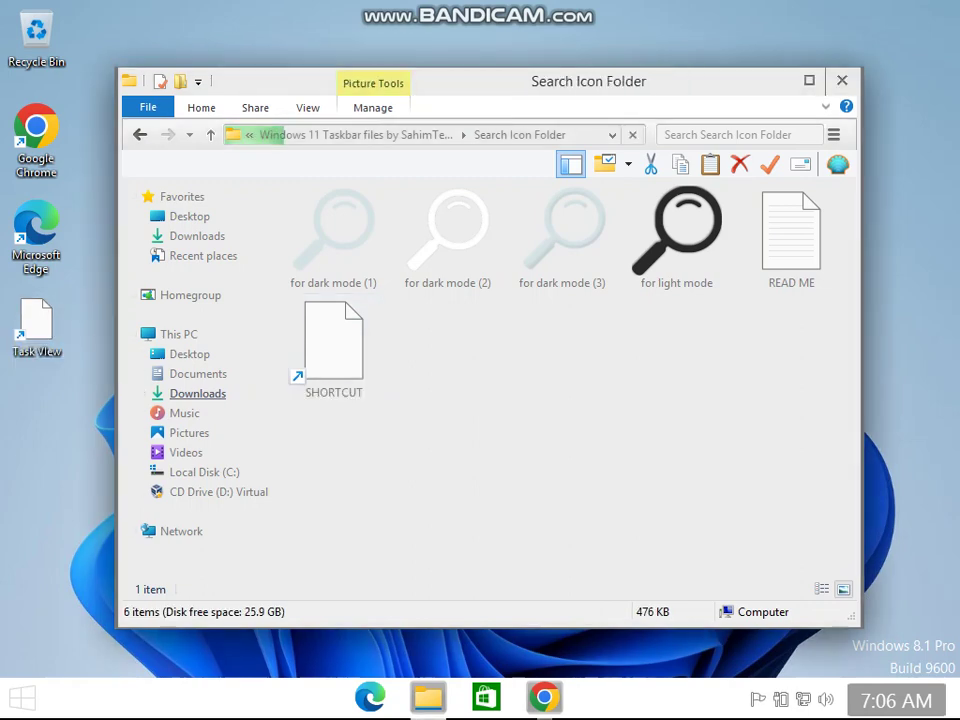
- Create a desktop shortcut from the SHORTCUT file in the Search Icon Folder
{"action": "right_click", "coordinate": [364, 342]}
{"action": "mouse_move", "coordinate": [450, 165]}
{"action": "left_click", "coordinate": [692, 186]}
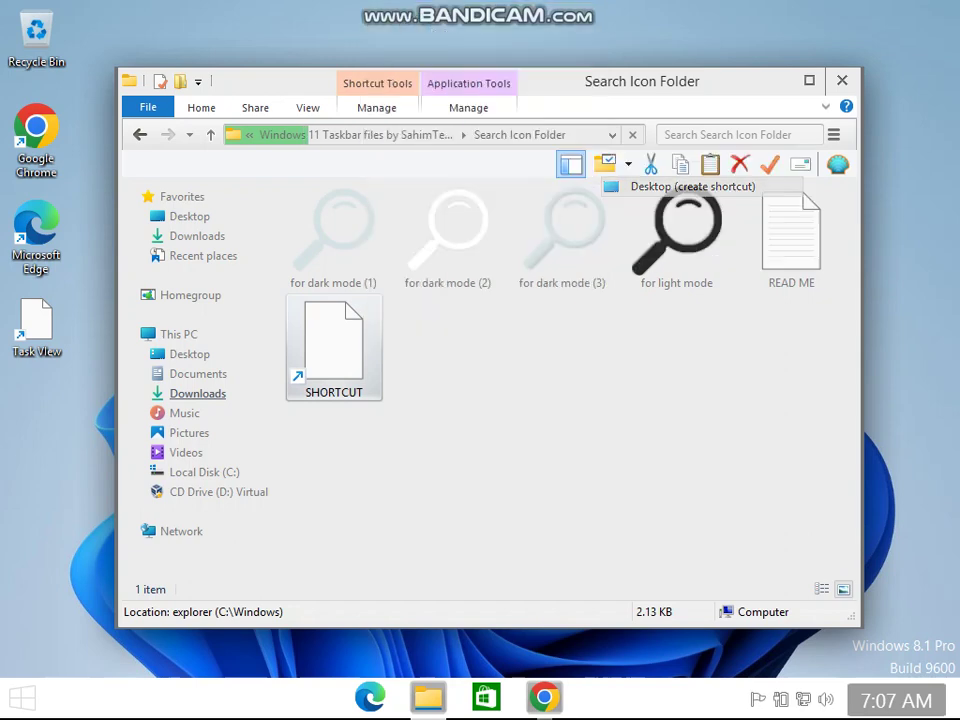
- Rename the new SHORTCUT item on the desktop to Search
{"action": "right_click", "coordinate": [43, 428]}
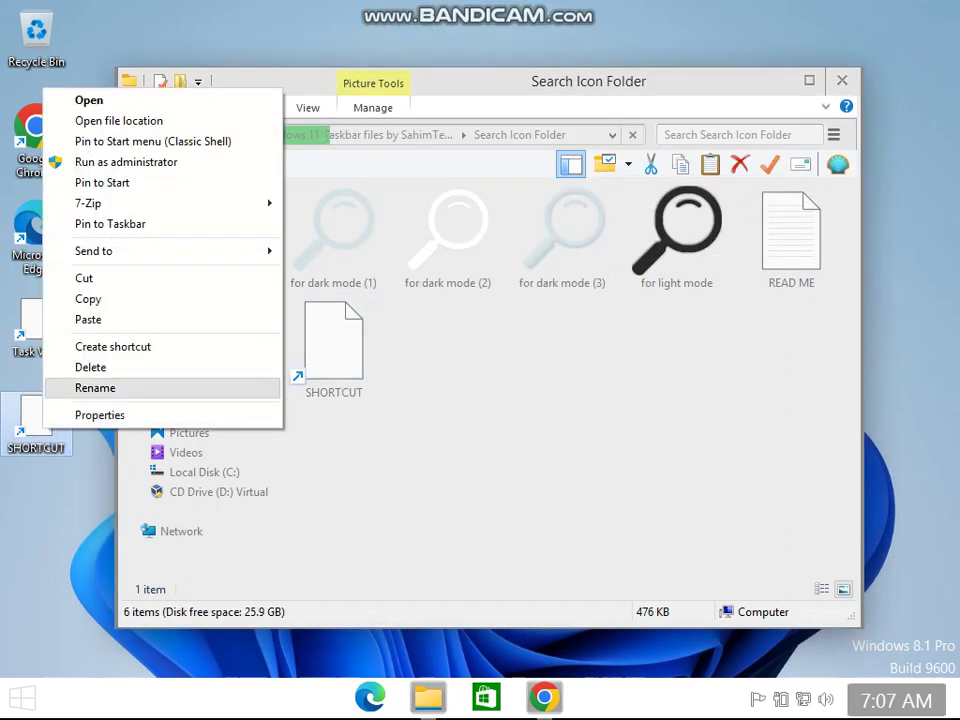
{"action": "left_click", "coordinate": [95, 388]}
{"action": "type", "text": "Search"}
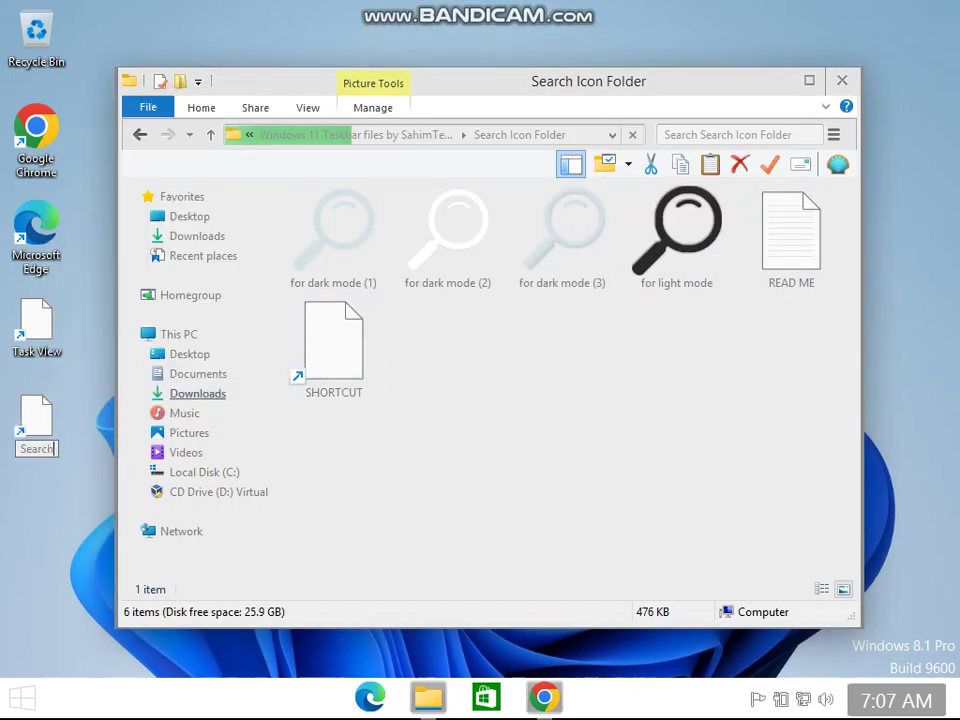
{"action": "key", "text": "Return"}
{"action": "left_click", "coordinate": [94, 400]}
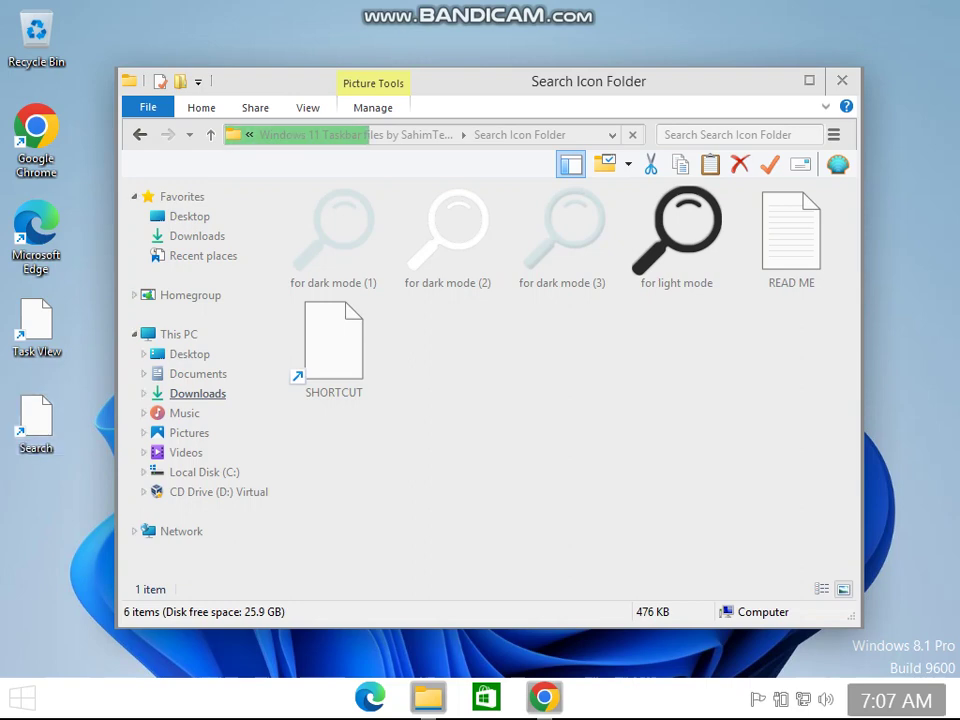
{"action": "left_click", "coordinate": [440, 470]}
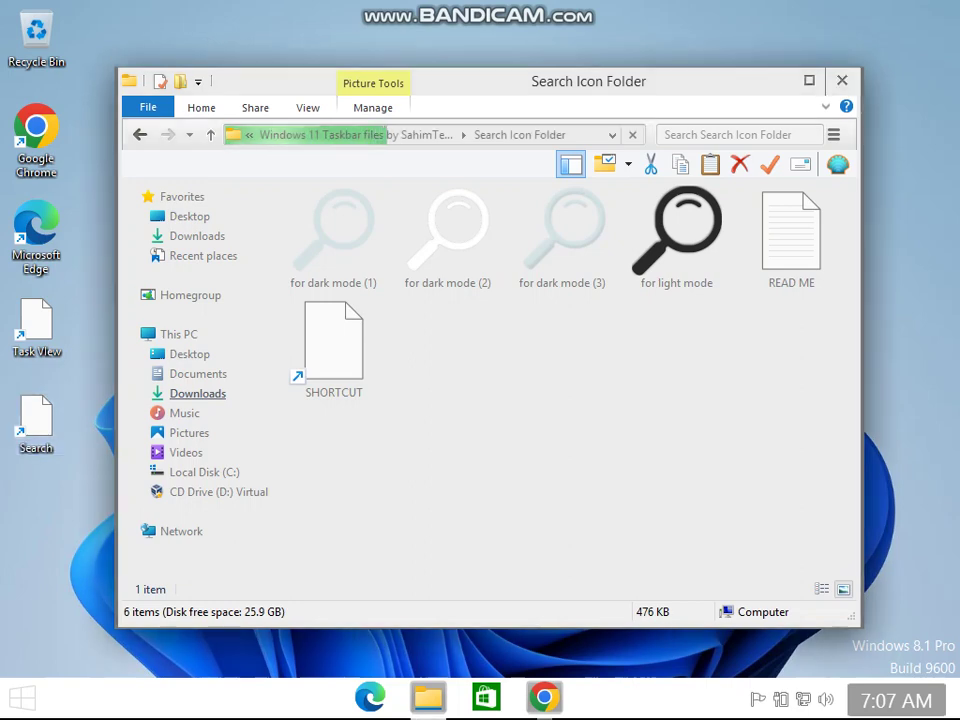
- Set the Task View desktop shortcut's icon to "for light mode" from the Search Icon Folder in Downloads
{"action": "right_click", "coordinate": [31, 337]}
{"action": "left_click", "coordinate": [88, 663]}
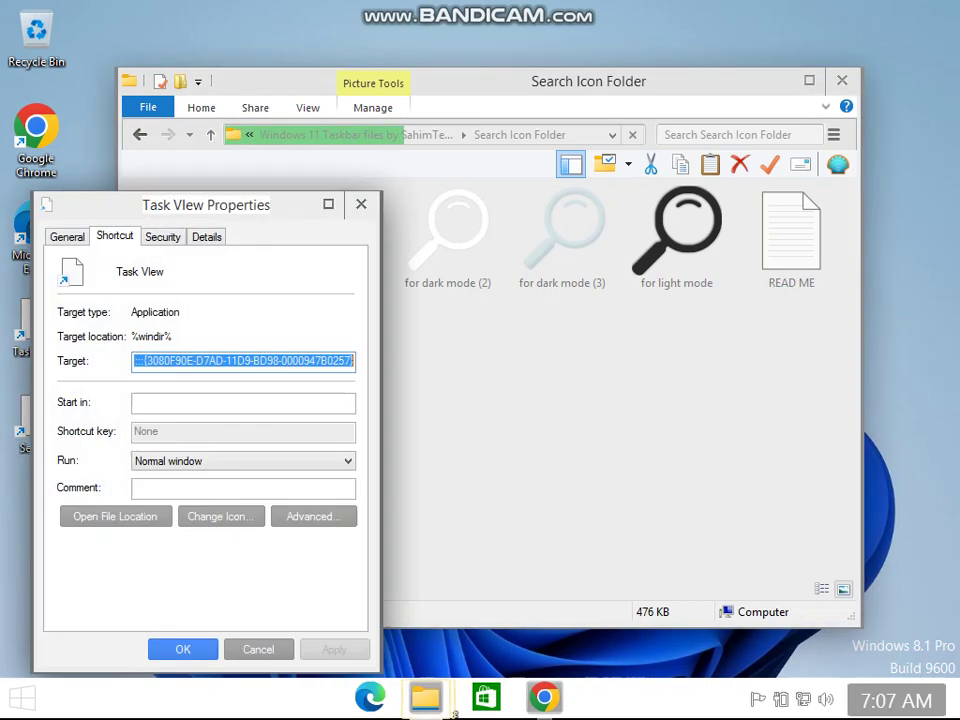
{"action": "left_click", "coordinate": [221, 516]}
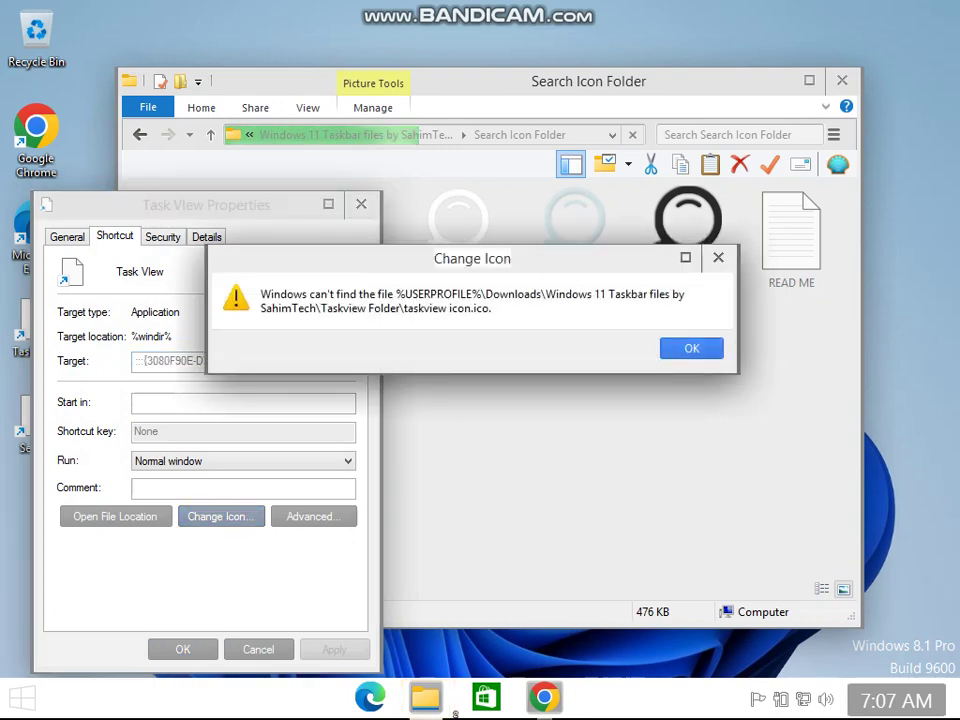
{"action": "key", "text": "Return"}
{"action": "key", "text": "Tab"}
{"action": "key", "text": "Return"}
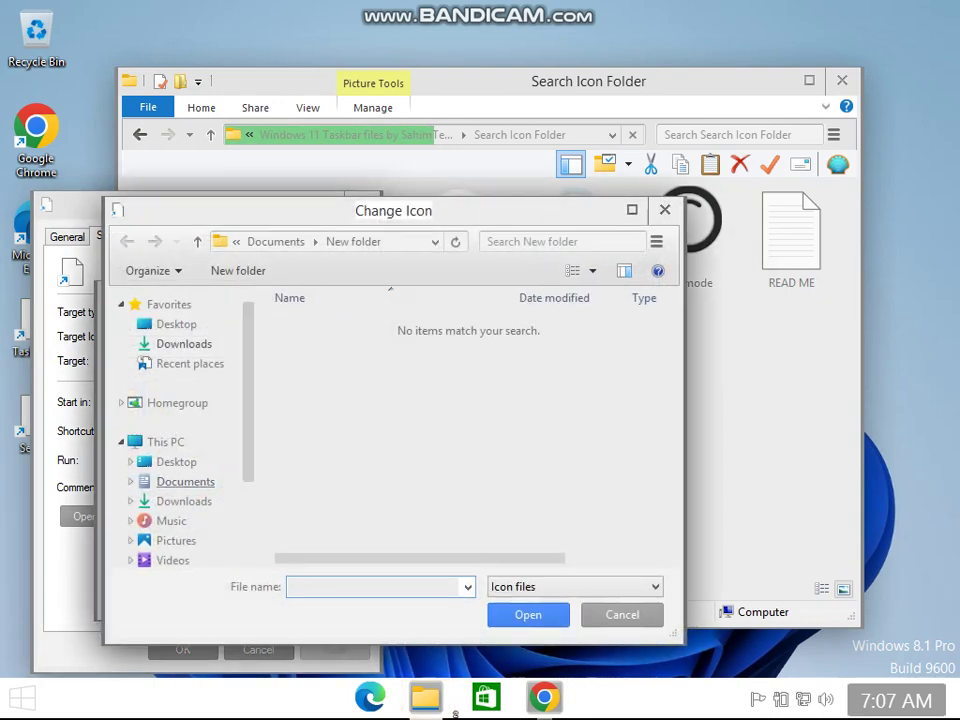
{"action": "left_click", "coordinate": [184, 344]}
{"action": "double_click", "coordinate": [397, 345]}
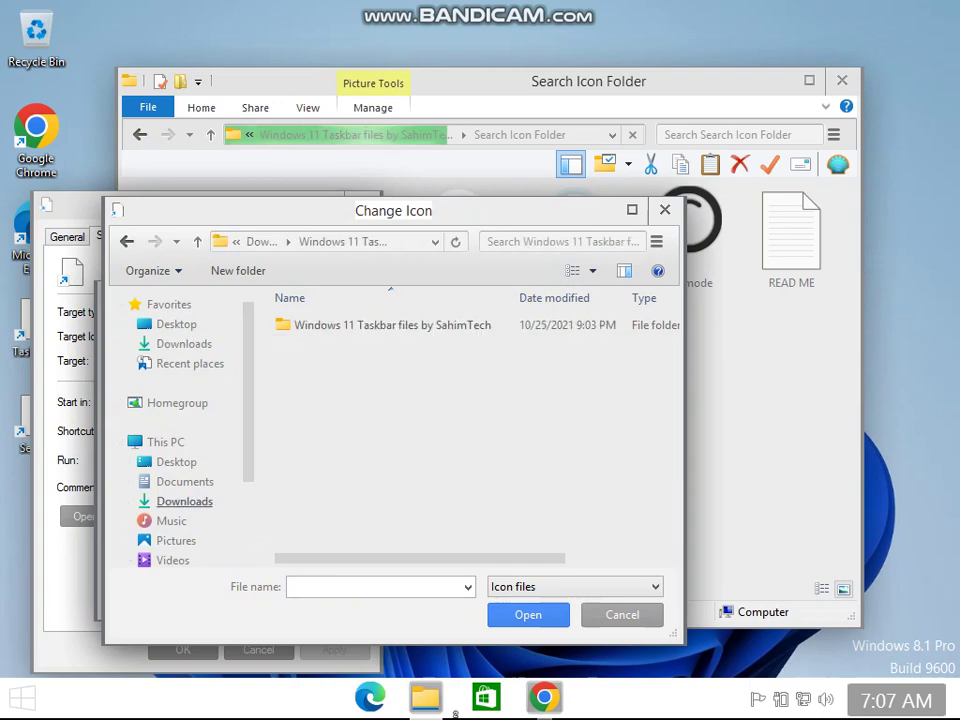
{"action": "double_click", "coordinate": [391, 325]}
{"action": "double_click", "coordinate": [340, 345]}
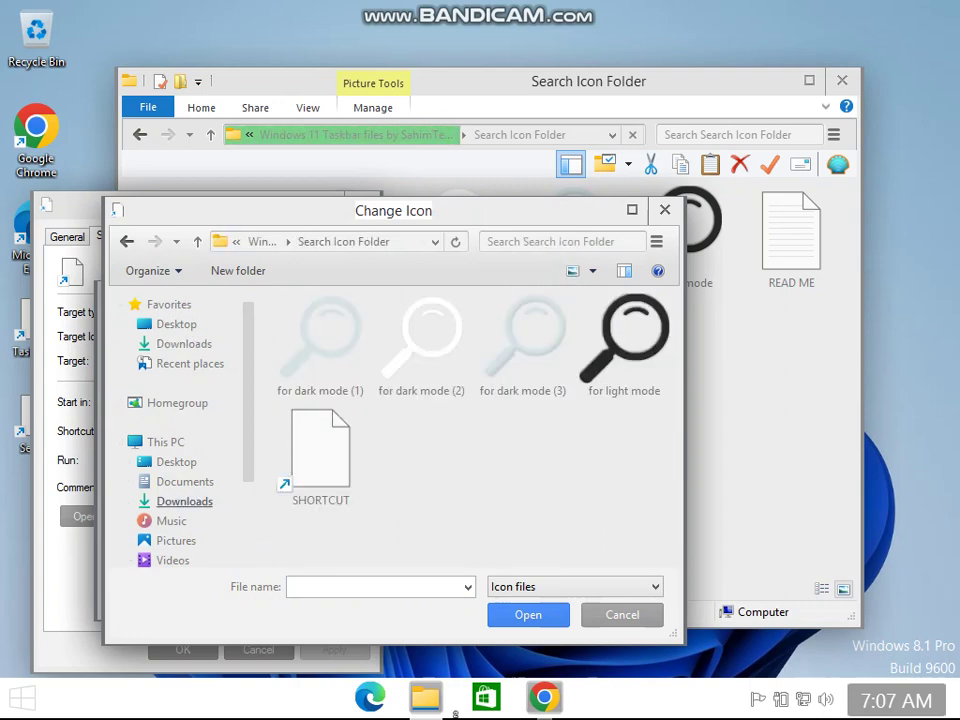
{"action": "double_click", "coordinate": [624, 343]}
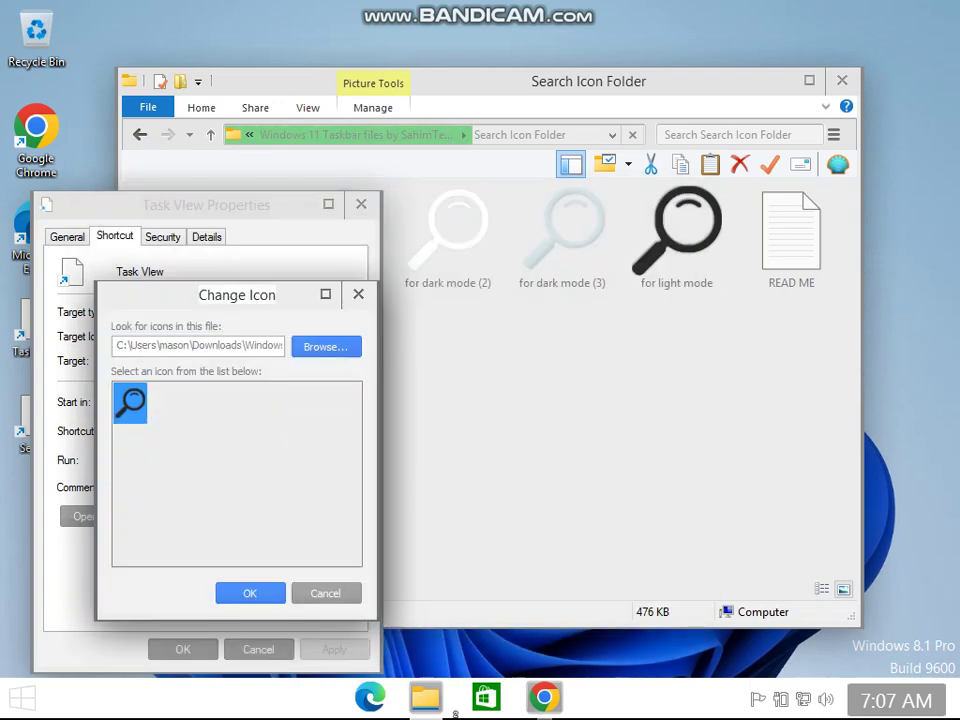
{"action": "key", "text": "Return"}
{"action": "key", "text": "Return"}
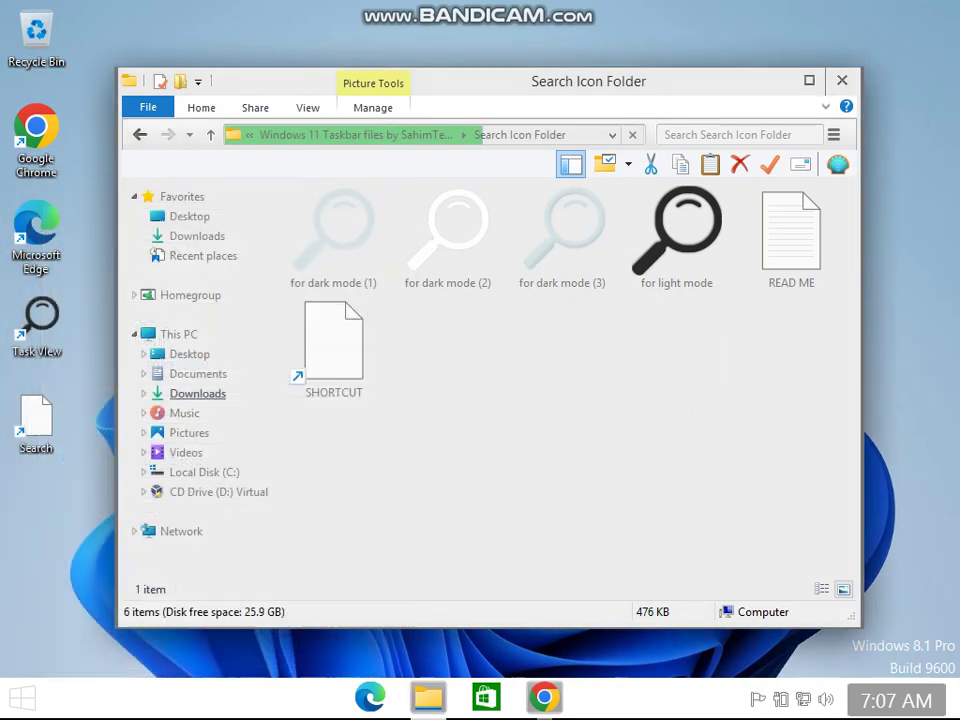
- Set the Task View shortcut's icon to "taskview icon" from the Taskview Folder and pin the shortcut to the start of the taskbar icons
{"action": "right_click", "coordinate": [47, 336]}
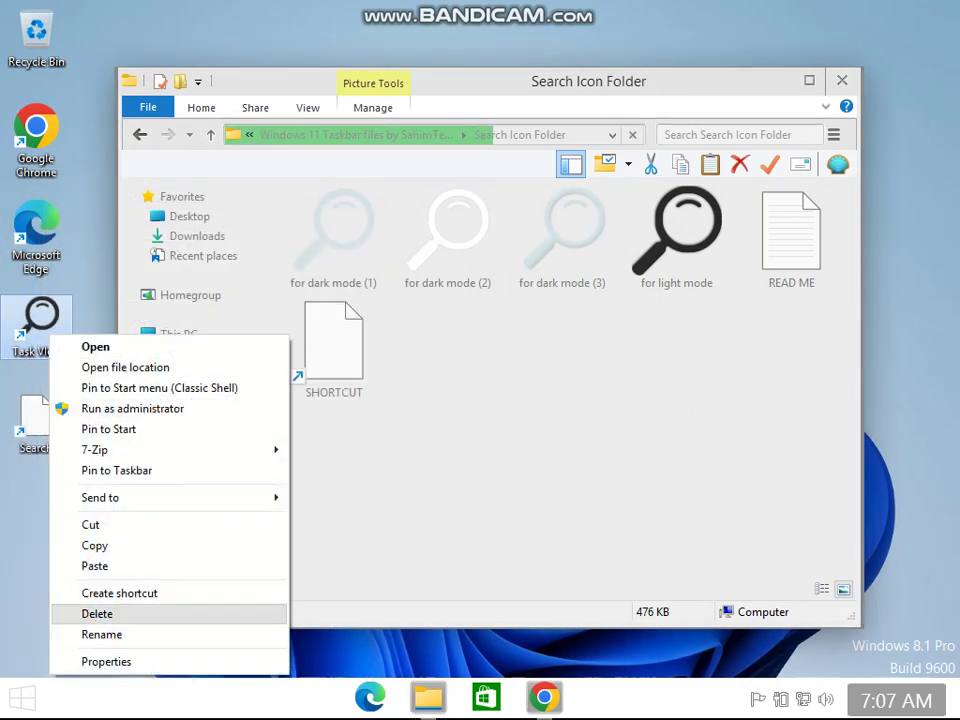
{"action": "left_click", "coordinate": [107, 662]}
{"action": "left_click", "coordinate": [239, 516]}
{"action": "left_click", "coordinate": [345, 346]}
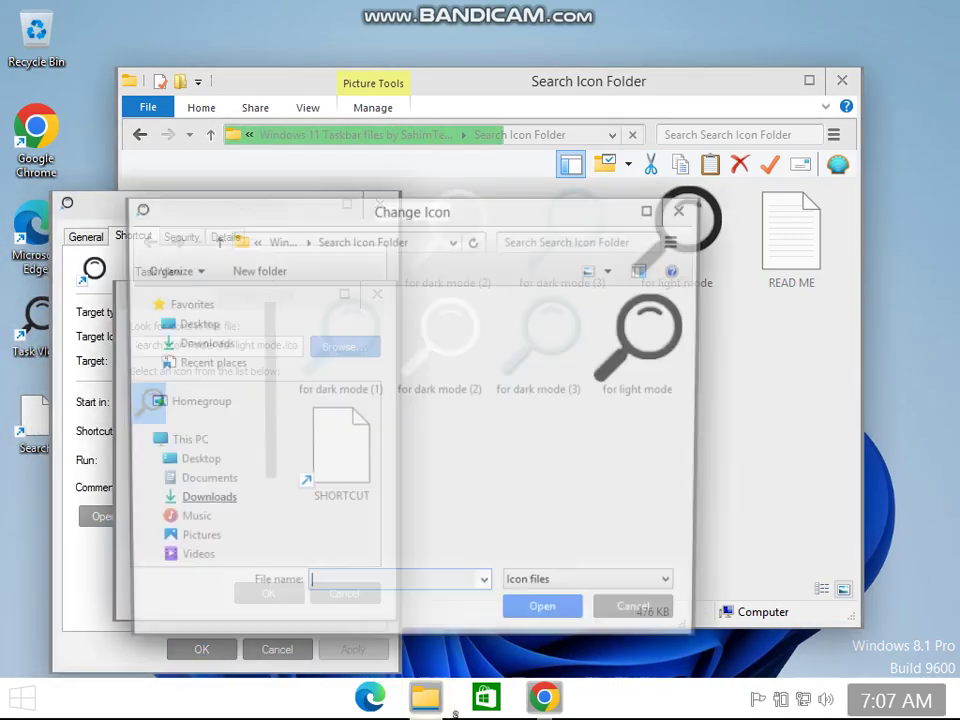
{"action": "left_click", "coordinate": [281, 241]}
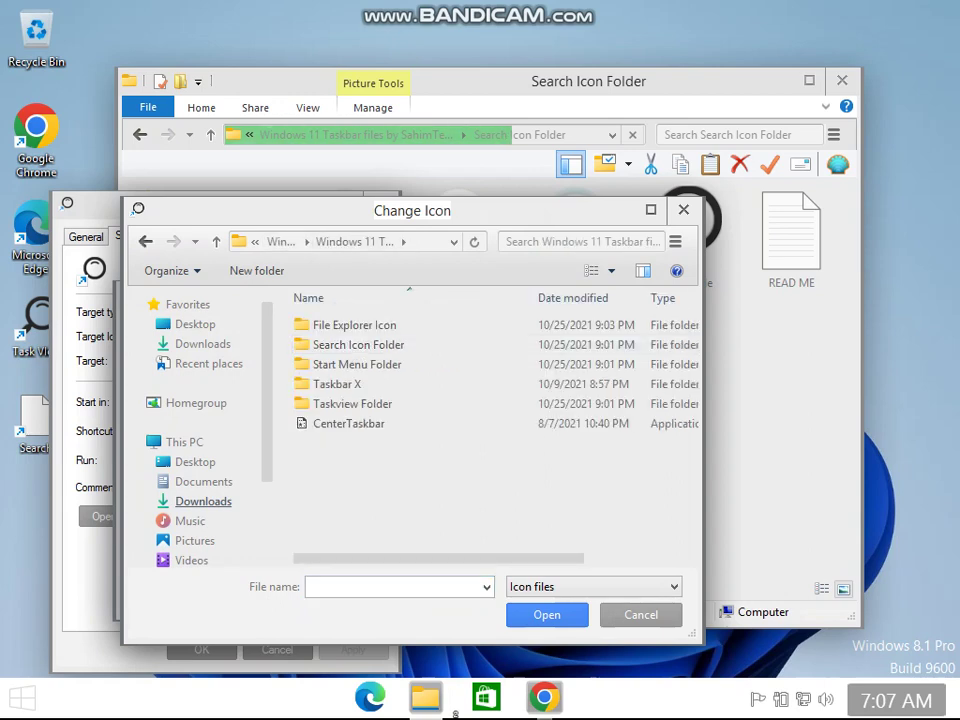
{"action": "double_click", "coordinate": [352, 404]}
{"action": "double_click", "coordinate": [440, 343]}
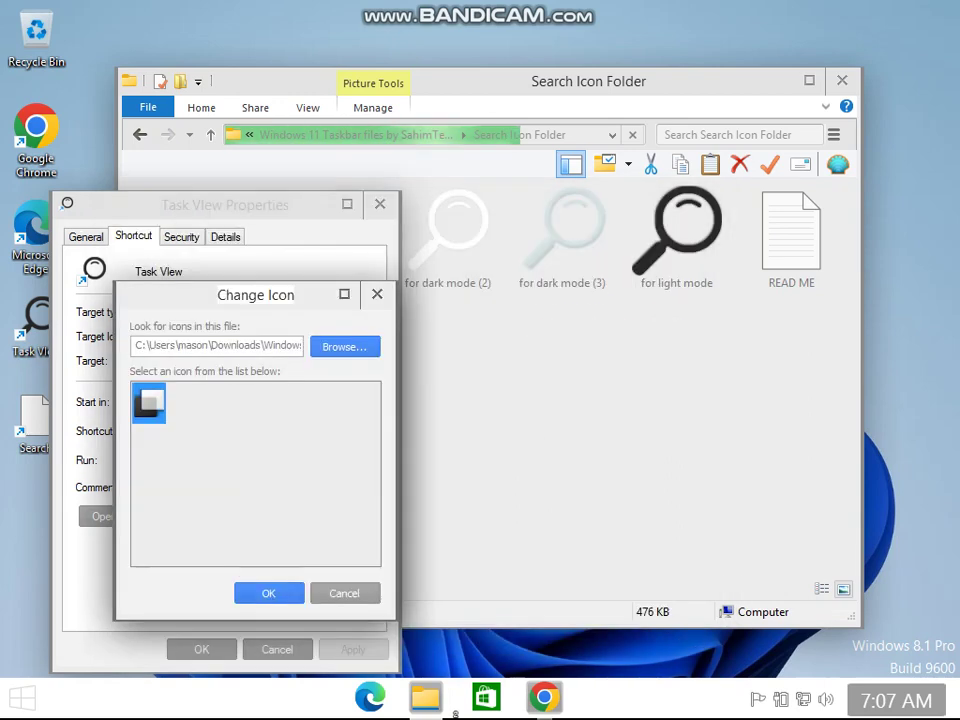
{"action": "key", "text": "Return"}
{"action": "key", "text": "Return"}
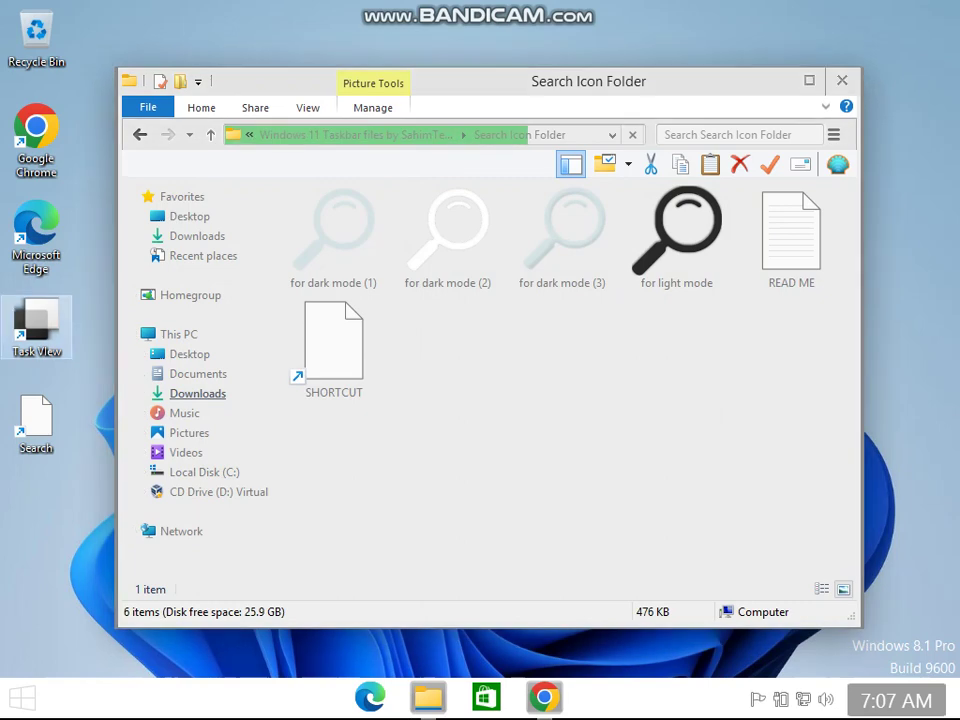
{"action": "left_click_drag", "start_coordinate": [36, 325], "coordinate": [365, 697]}
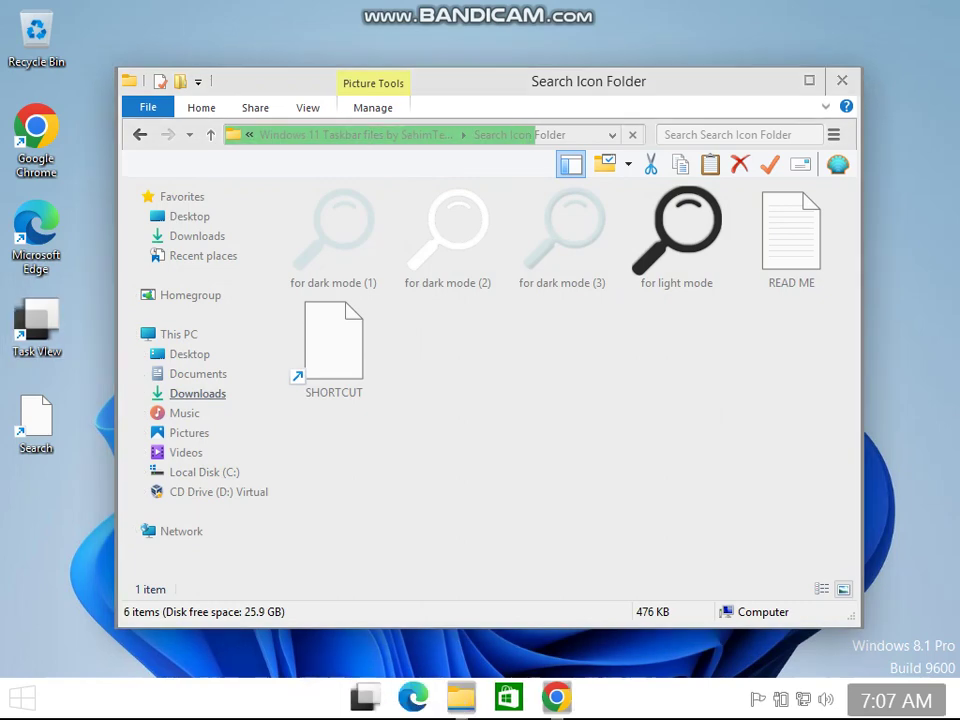
- Set the Search shortcut's icon to "for light mode" from the Search Icon Folder and pin it to the taskbar before Task View
{"action": "right_click", "coordinate": [34, 415]}
{"action": "left_click", "coordinate": [90, 422]}
{"action": "left_click", "coordinate": [224, 515]}
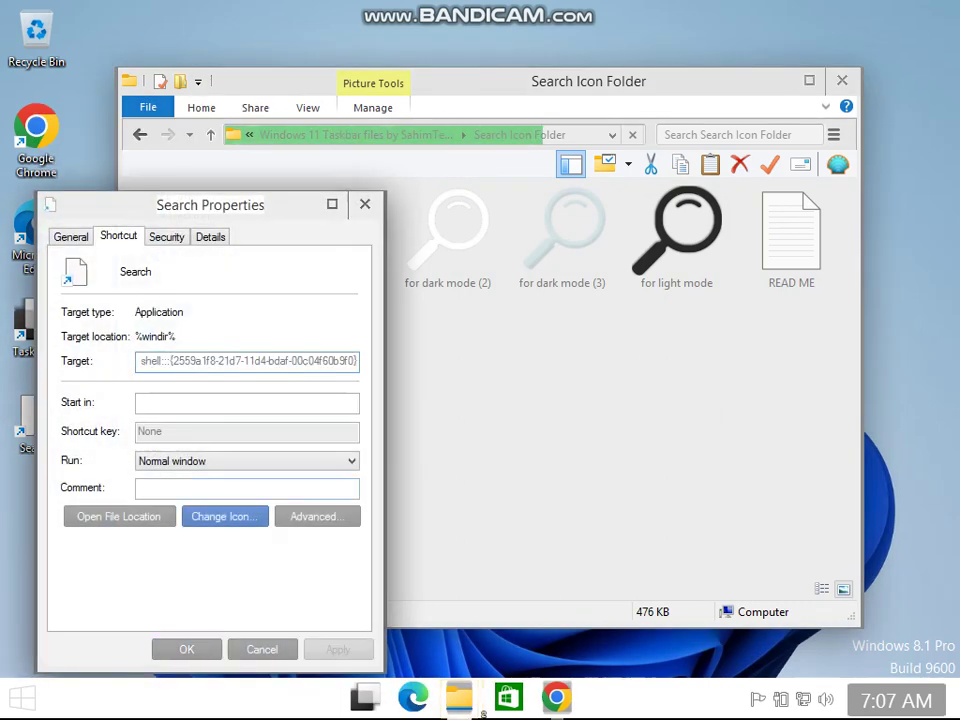
{"action": "left_click", "coordinate": [691, 348]}
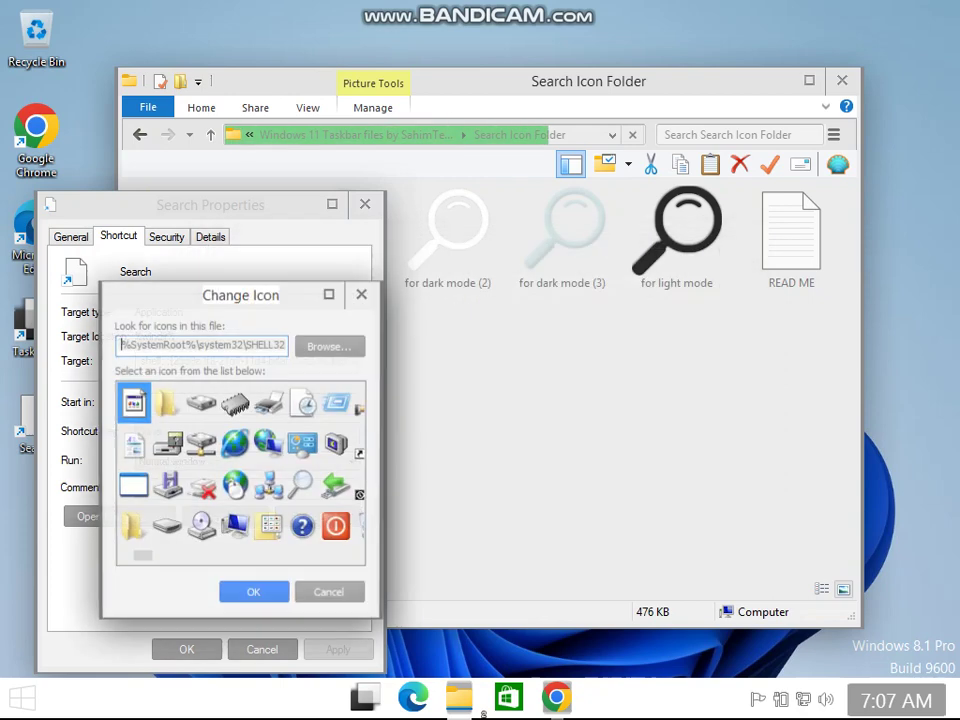
{"action": "left_click", "coordinate": [329, 345]}
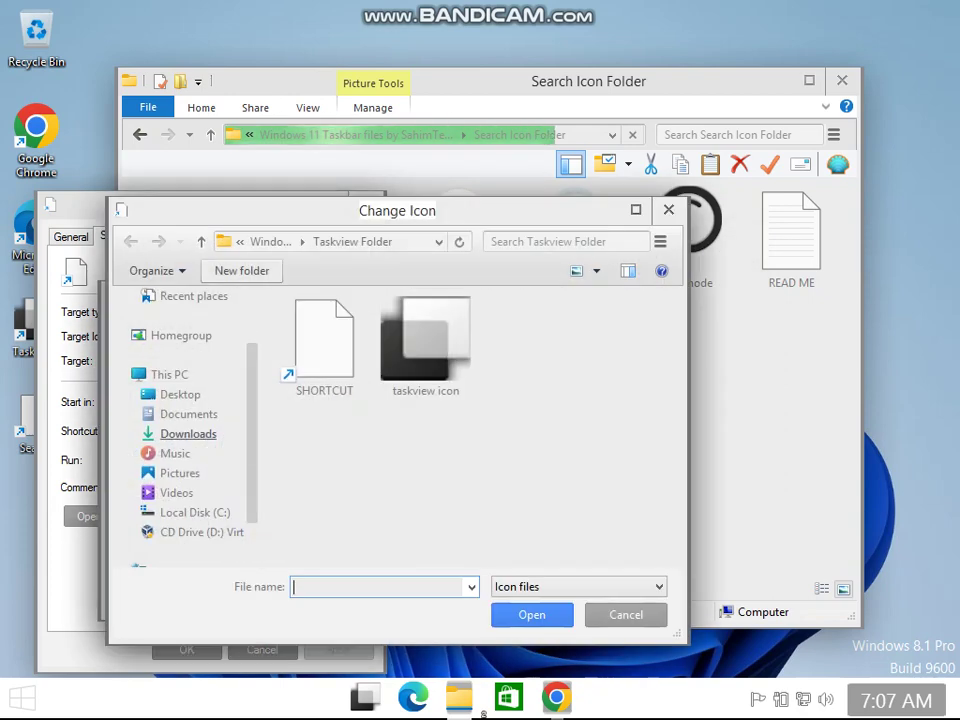
{"action": "left_click", "coordinate": [269, 242]}
{"action": "key", "text": "Return"}
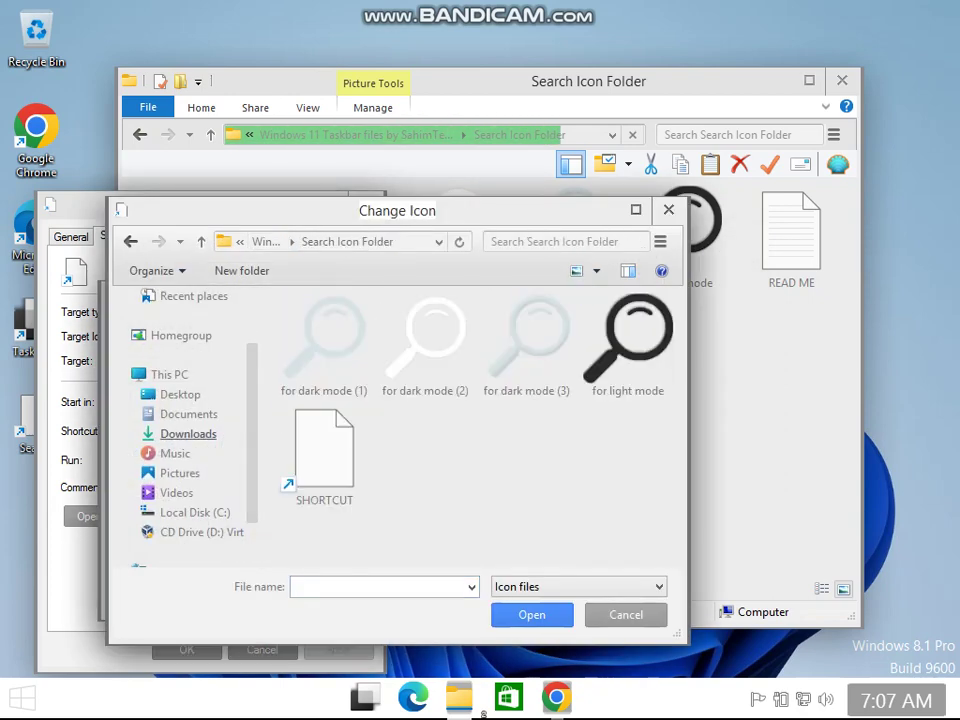
{"action": "double_click", "coordinate": [628, 345]}
{"action": "left_click", "coordinate": [254, 593]}
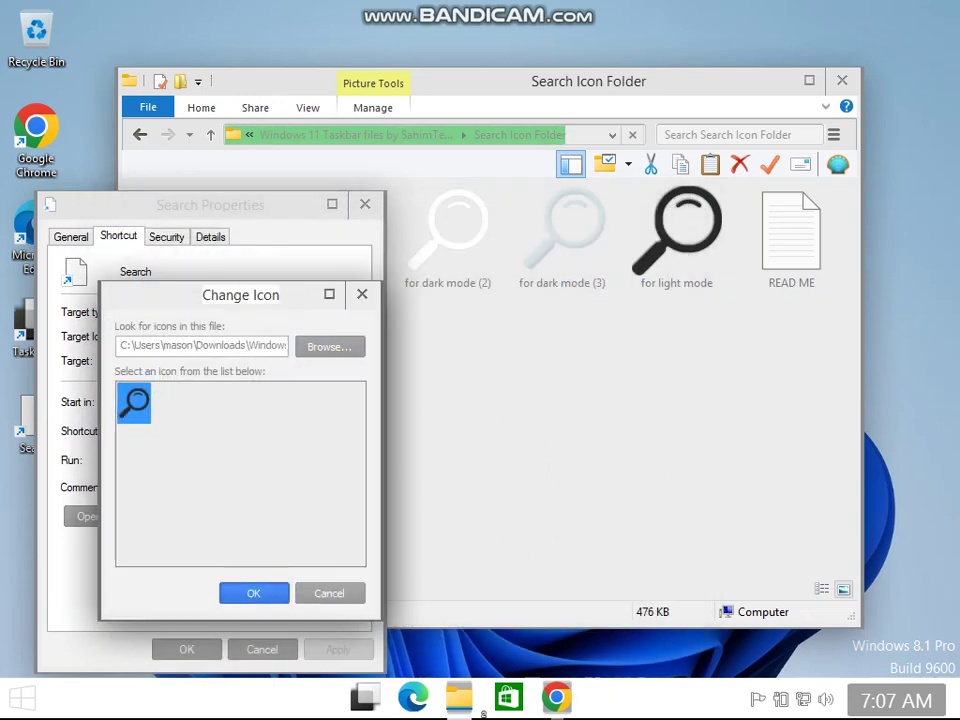
{"action": "left_click", "coordinate": [338, 650]}
{"action": "left_click", "coordinate": [187, 650]}
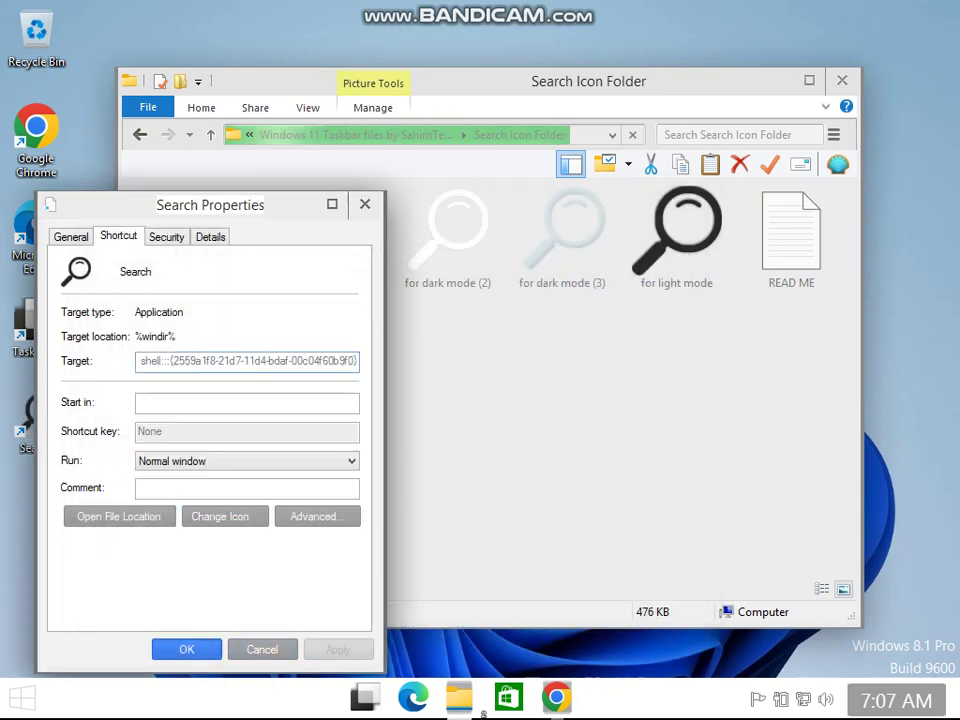
{"action": "left_click_drag", "start_coordinate": [36, 420], "coordinate": [263, 699]}
- Unlock the taskbar and lock it again with the pinned icons centred
{"action": "right_click", "coordinate": [615, 700]}
{"action": "left_click", "coordinate": [680, 677]}
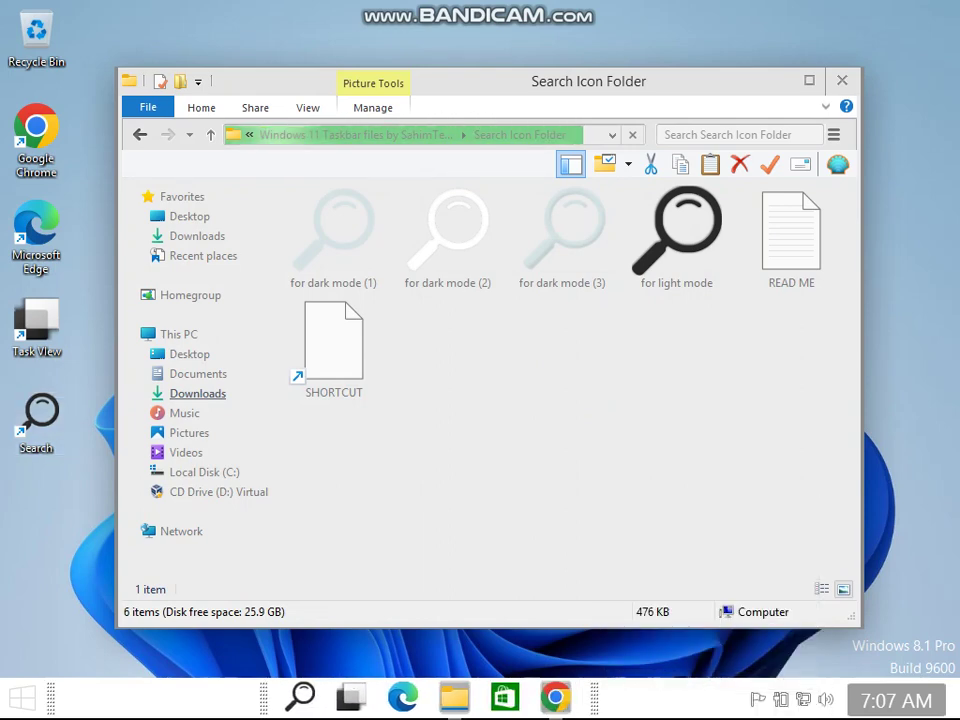
{"action": "right_click", "coordinate": [624, 700]}
{"action": "left_click", "coordinate": [700, 664]}
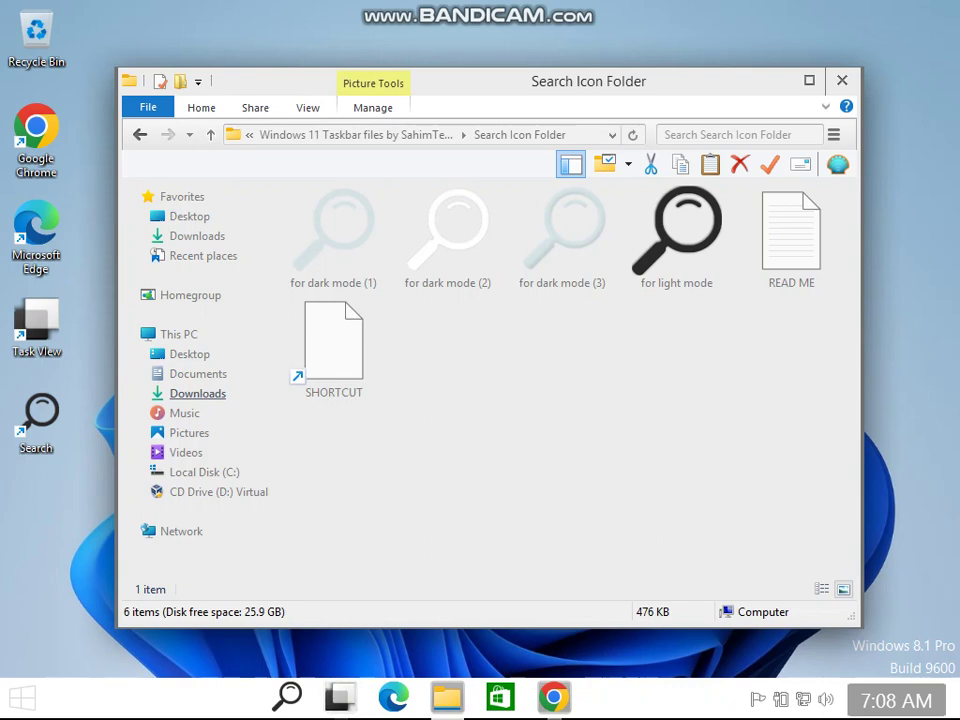
- Close the Search Icon Folder window, switch to Chrome, load google.com and dismiss the account security recommendation
{"action": "left_click", "coordinate": [842, 81]}
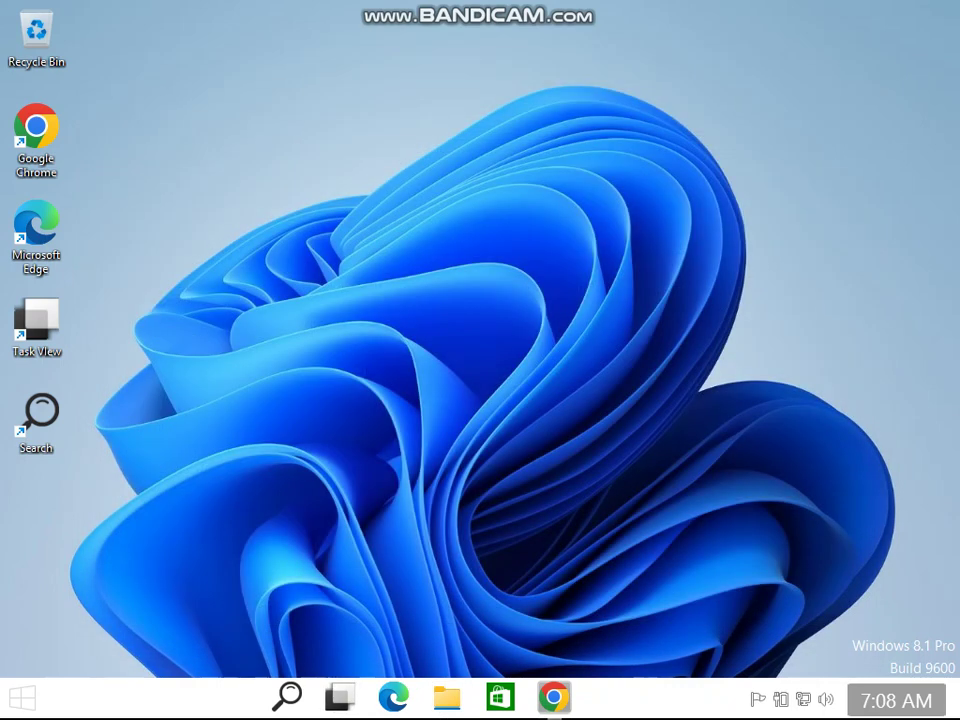
{"action": "left_click", "coordinate": [554, 698]}
{"action": "left_click", "coordinate": [478, 49]}
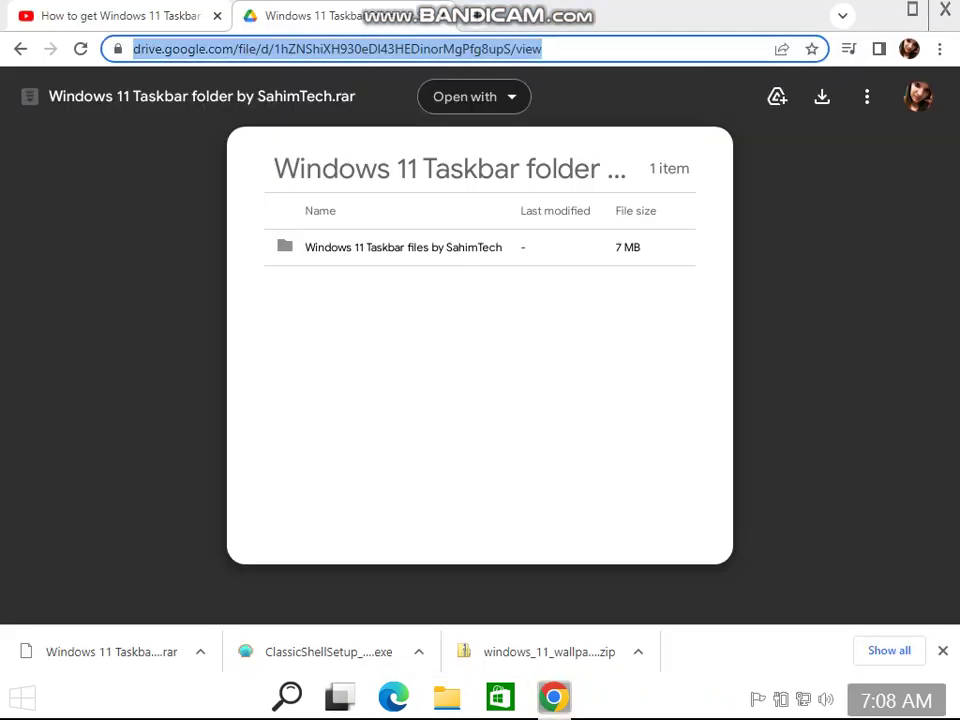
{"action": "type", "text": "google."}
{"action": "key", "text": "Return"}
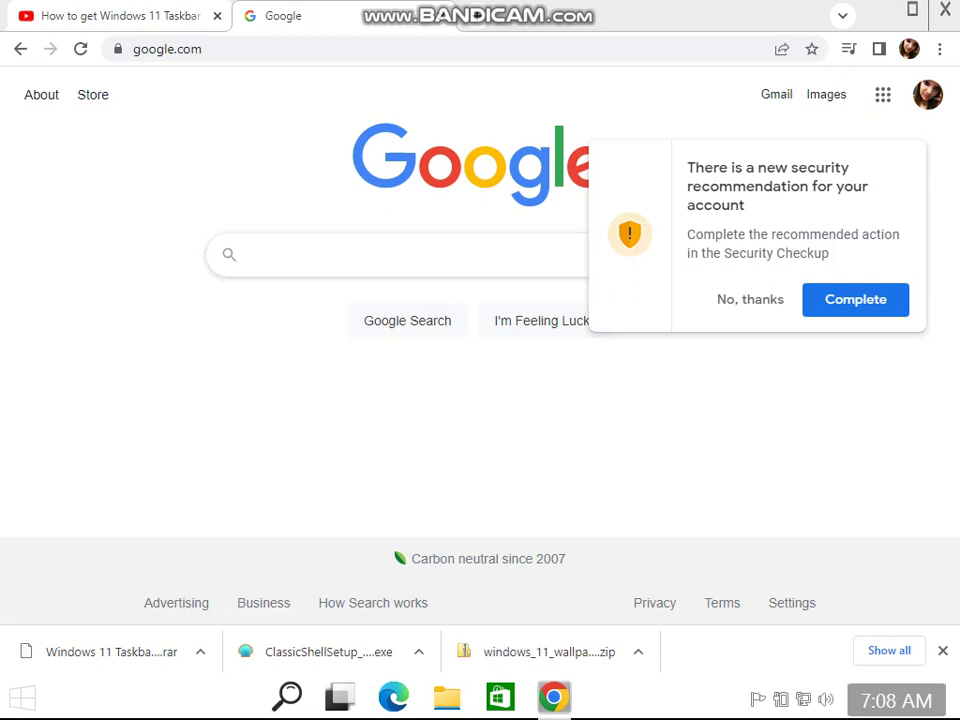
{"action": "left_click", "coordinate": [750, 299]}
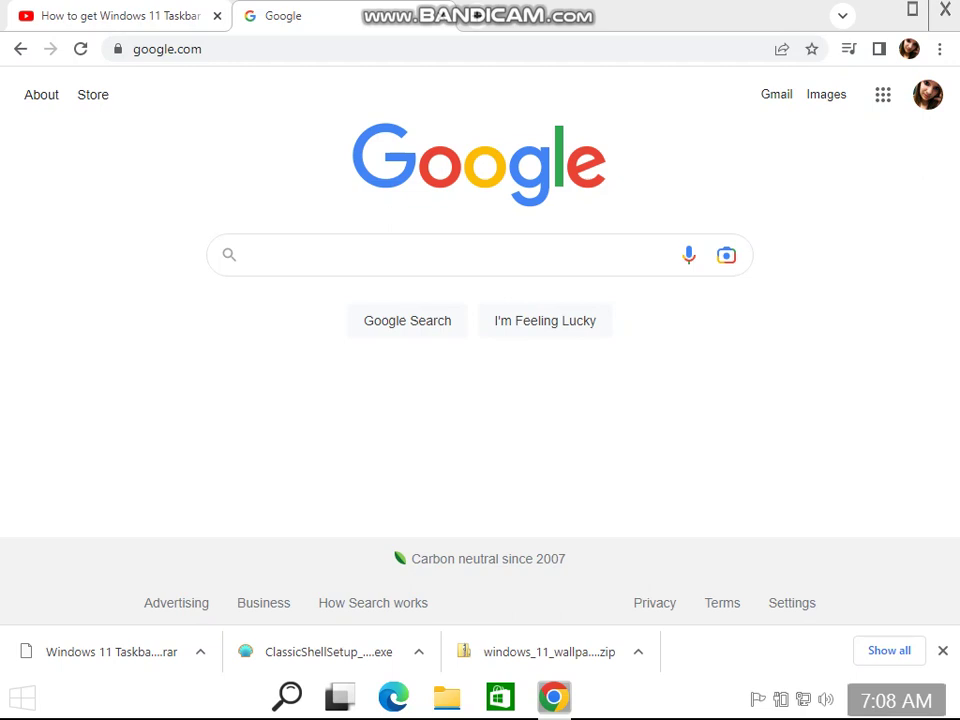
- Search Google for "pokki start menu"
{"action": "left_click", "coordinate": [430, 255]}
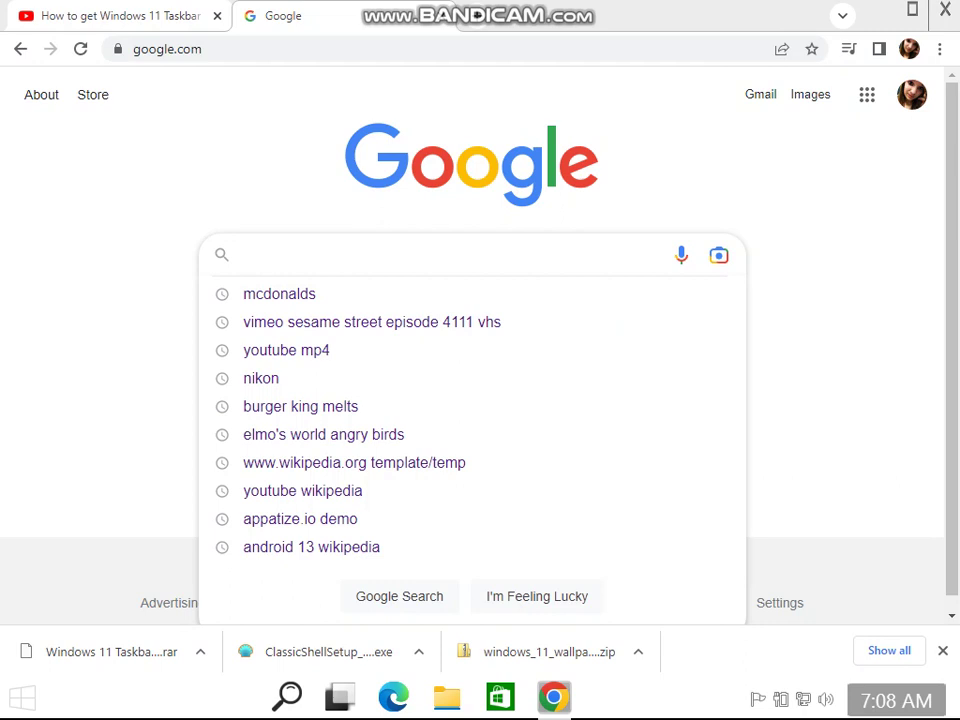
{"action": "type", "text": "pool"}
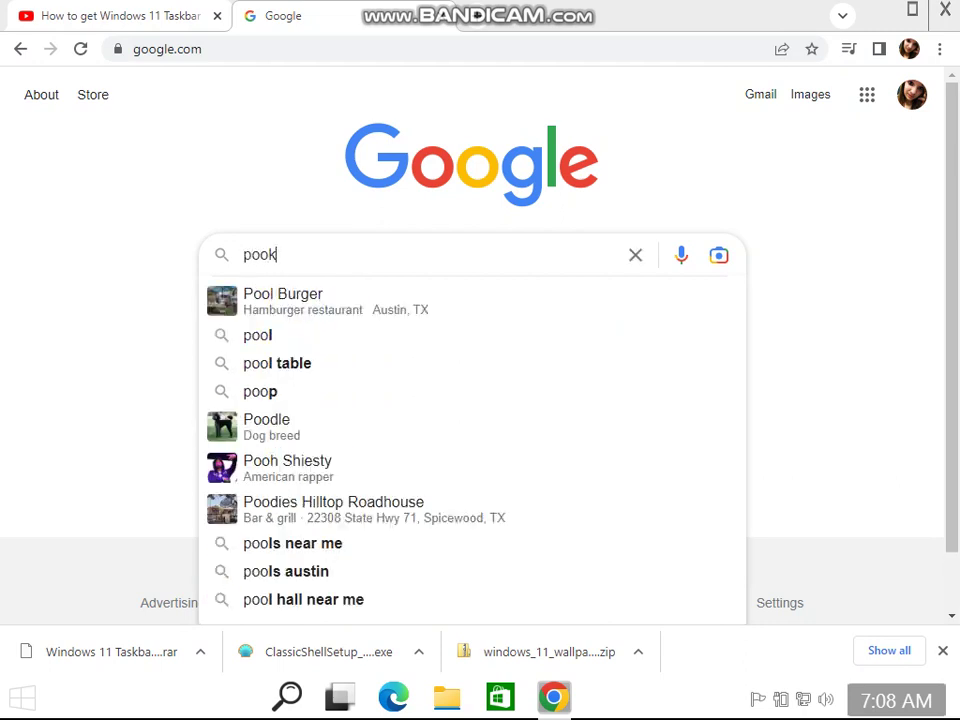
{"action": "key", "text": "BackSpace"}
{"action": "key", "text": "BackSpace"}
{"action": "type", "text": "kki start menu"}
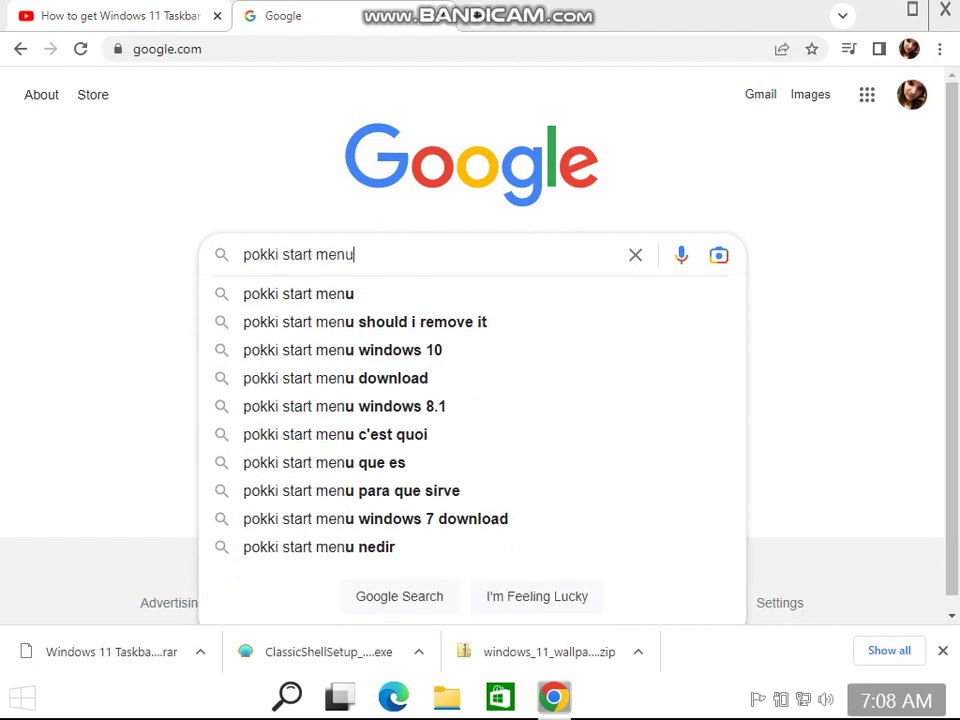
{"action": "key", "text": "Return"}
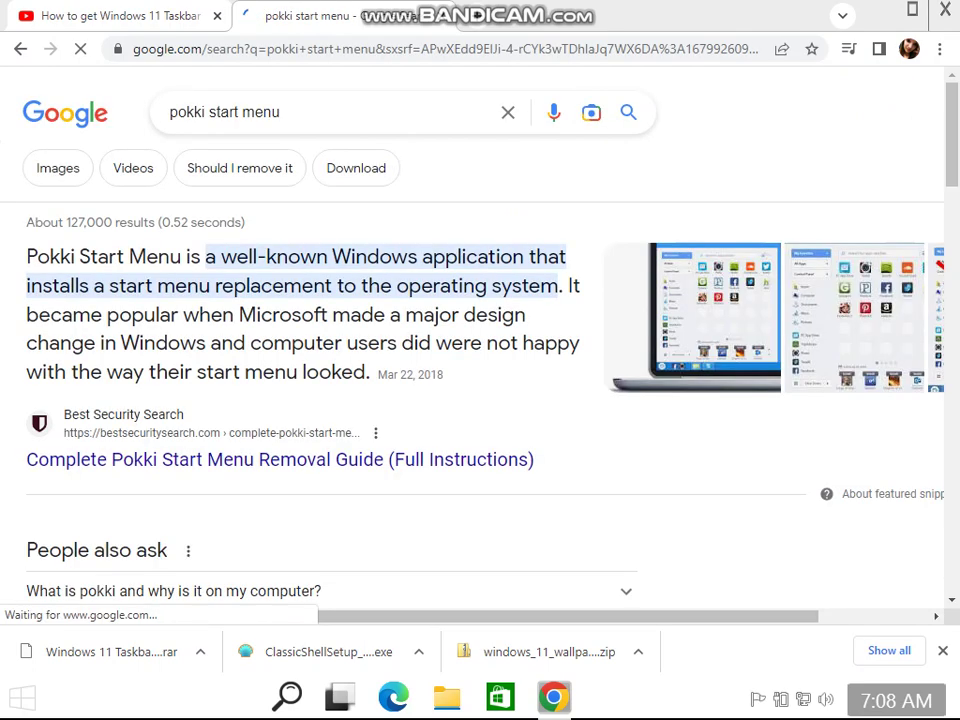
- Look through the pokki.com page for a Start Menu download and return to the search results
{"action": "scroll", "coordinate": [230, 337], "scroll_direction": "down", "scroll_amount": 5}
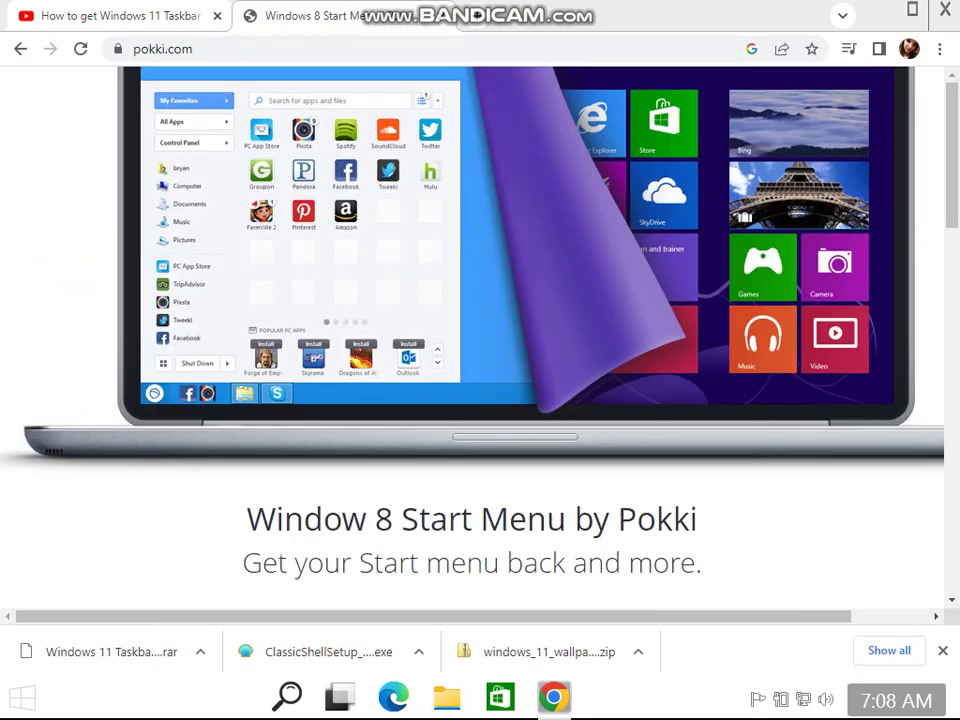
{"action": "scroll", "coordinate": [470, 340], "scroll_direction": "down", "scroll_amount": 4}
{"action": "scroll", "coordinate": [470, 340], "scroll_direction": "down", "scroll_amount": 10}
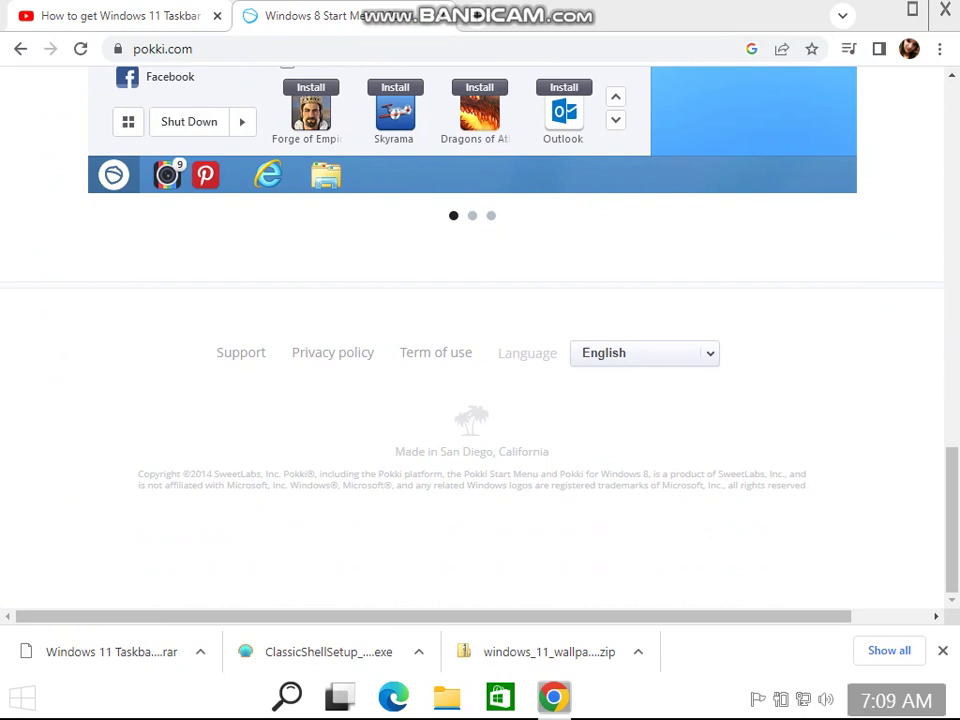
{"action": "scroll", "coordinate": [470, 340], "scroll_direction": "up", "scroll_amount": 10}
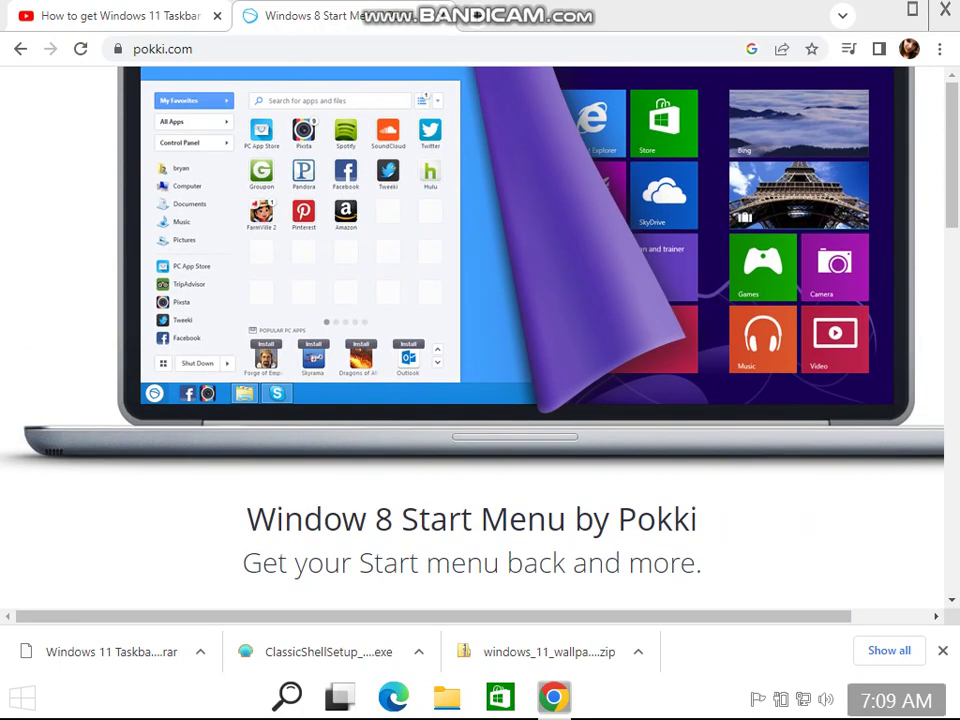
{"action": "key", "text": "alt+Left"}
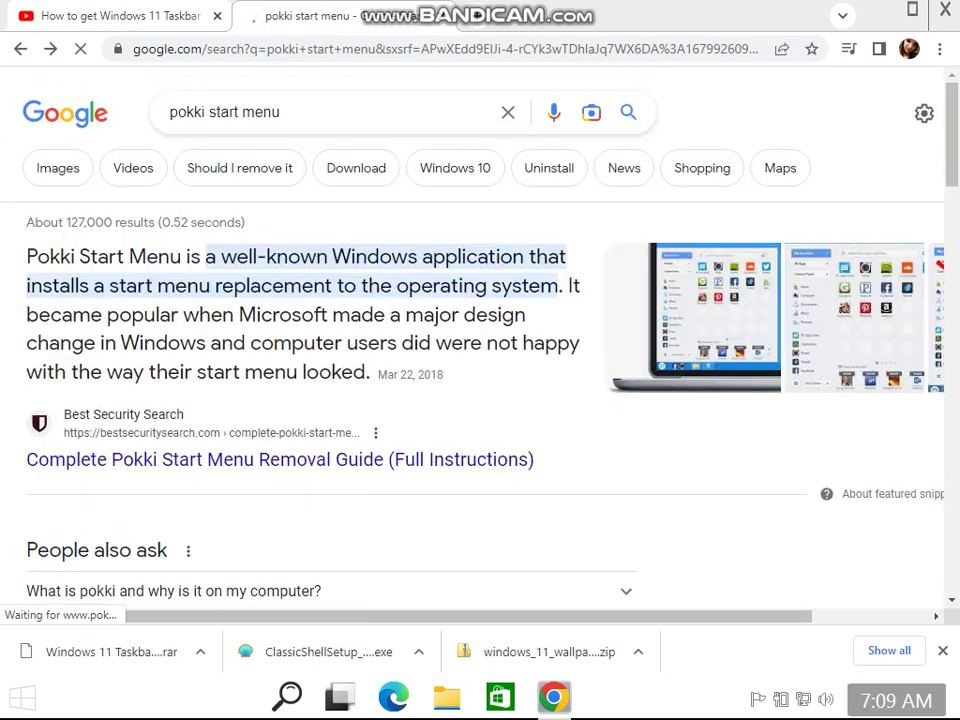
- Search Google for "pokki start menu softpedia" and open Softpedia's Start Menu for Pokki page
{"action": "left_click", "coordinate": [310, 112]}
{"action": "type", "text": "softpedia"}
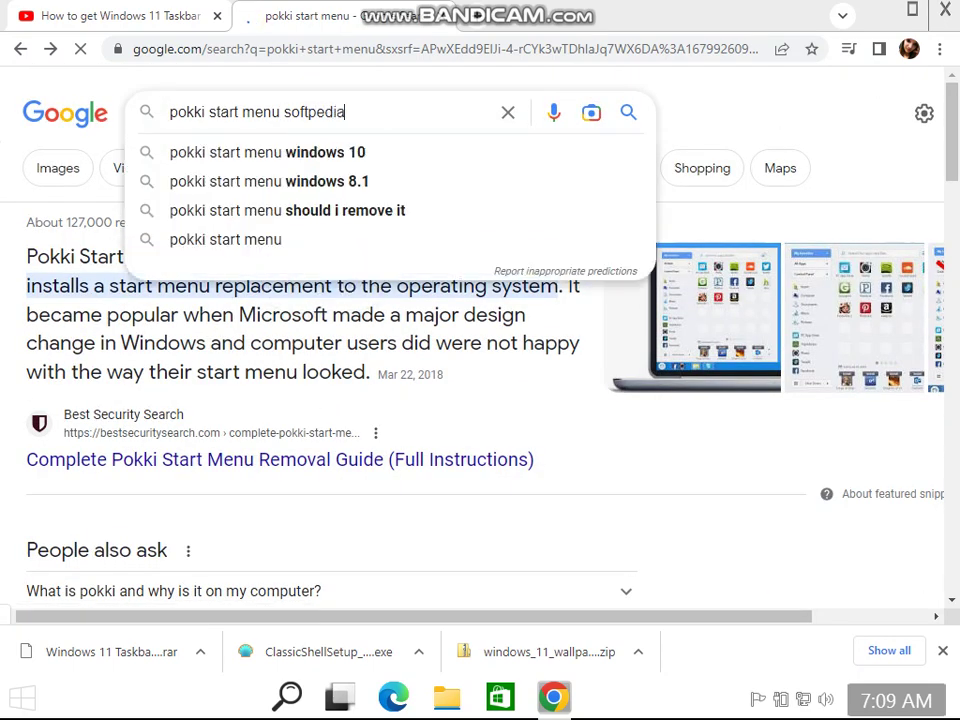
{"action": "key", "text": "Return"}
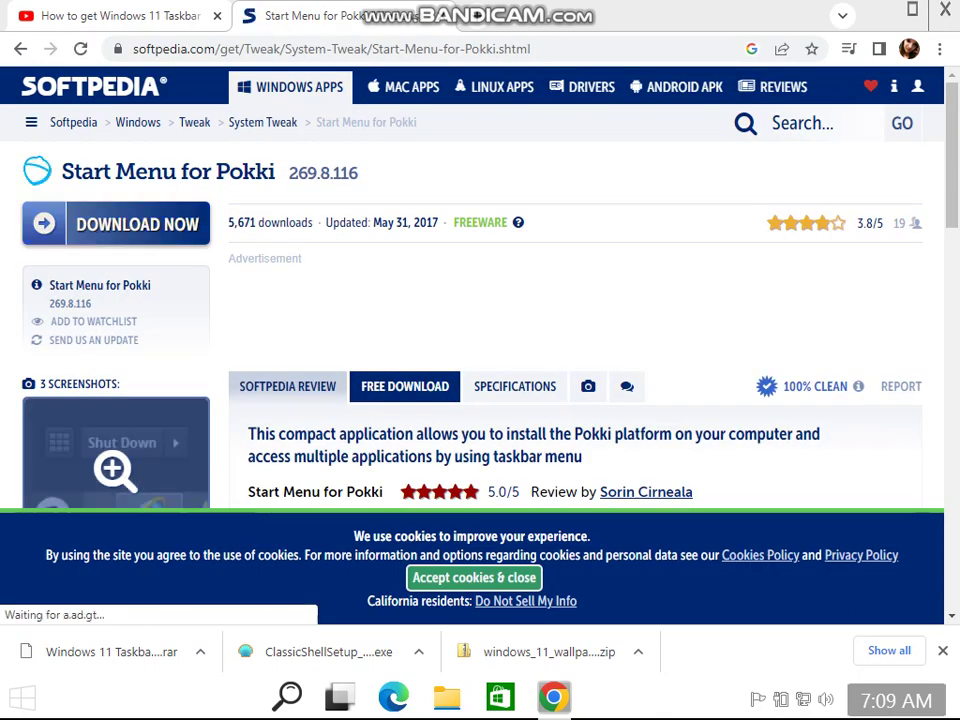
- Download Start Menu for Pokki from Softpedia and run its installer
{"action": "left_click", "coordinate": [117, 224]}
{"action": "left_click", "coordinate": [301, 557]}
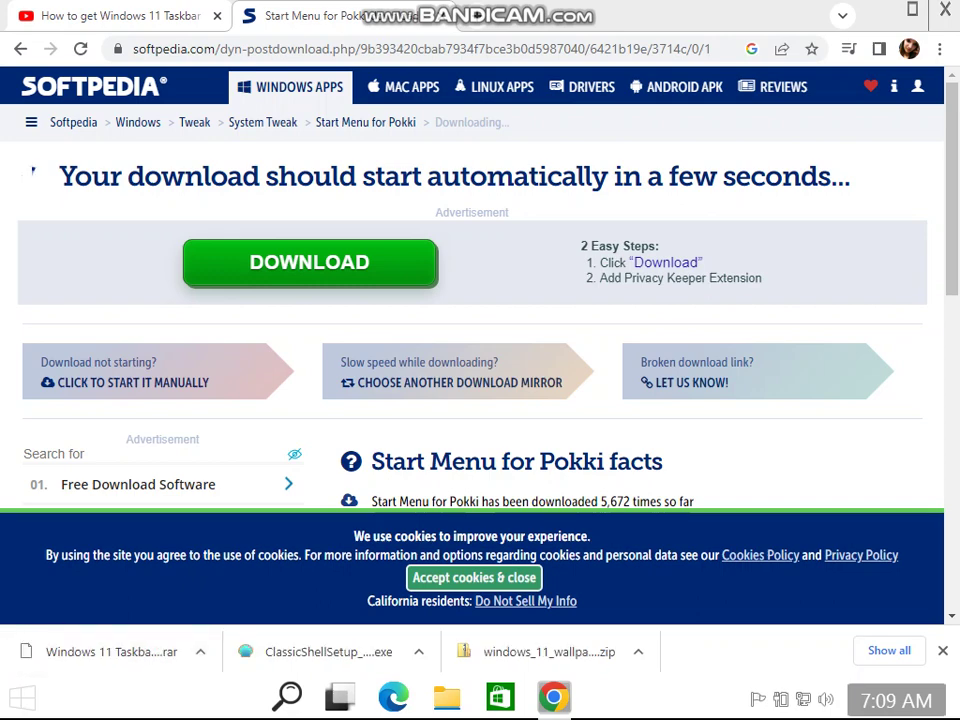
{"action": "key", "text": "Return"}
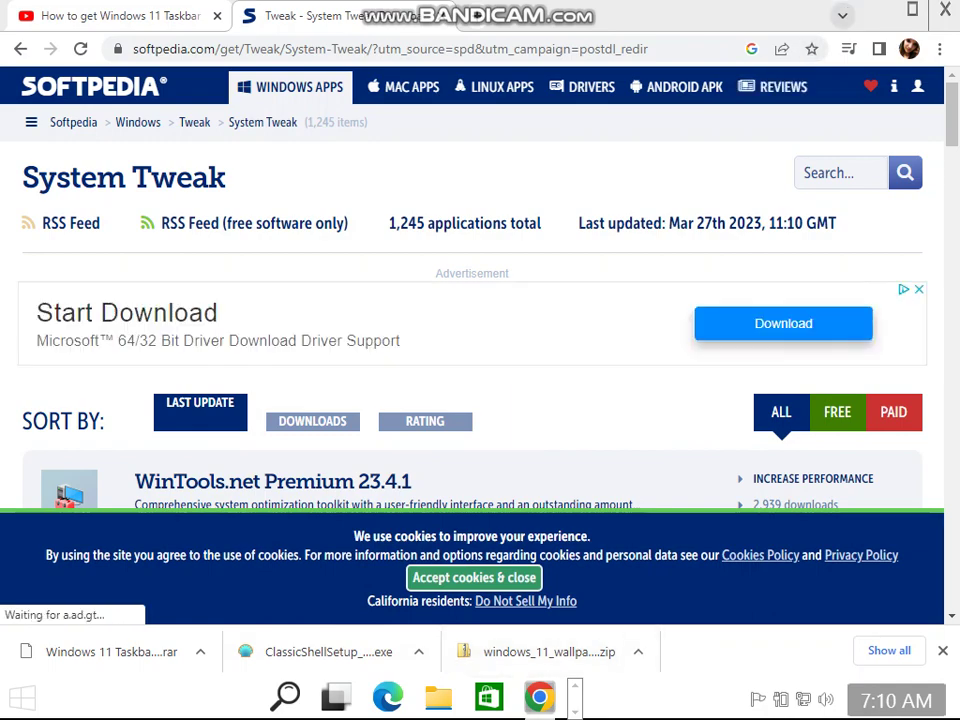
{"action": "left_click", "coordinate": [880, 10]}
{"action": "double_click", "coordinate": [37, 36]}
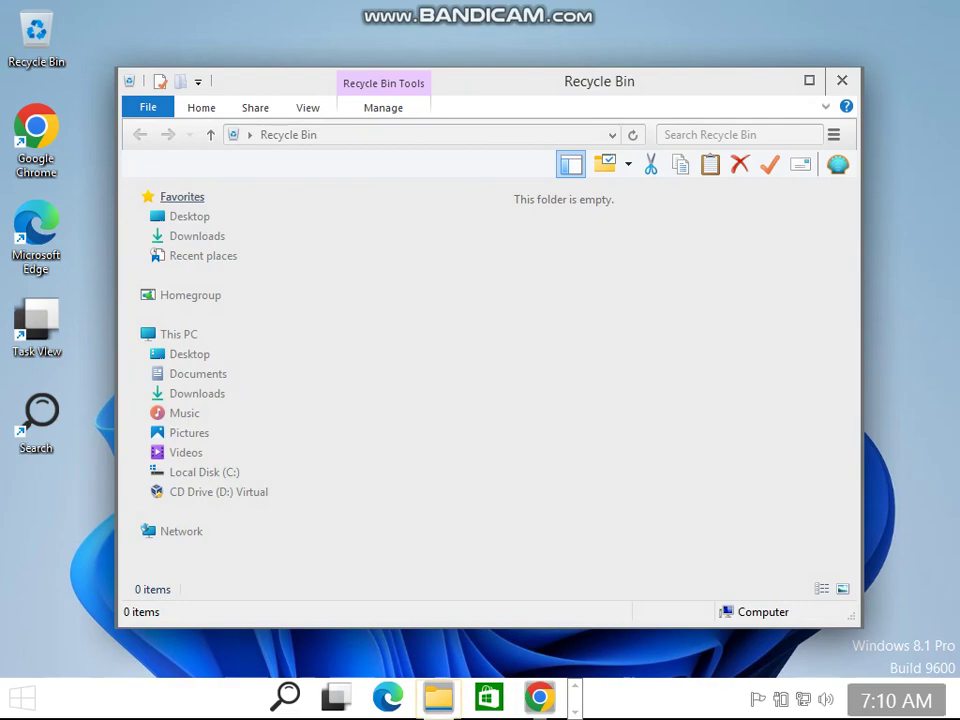
{"action": "left_click", "coordinate": [841, 80]}
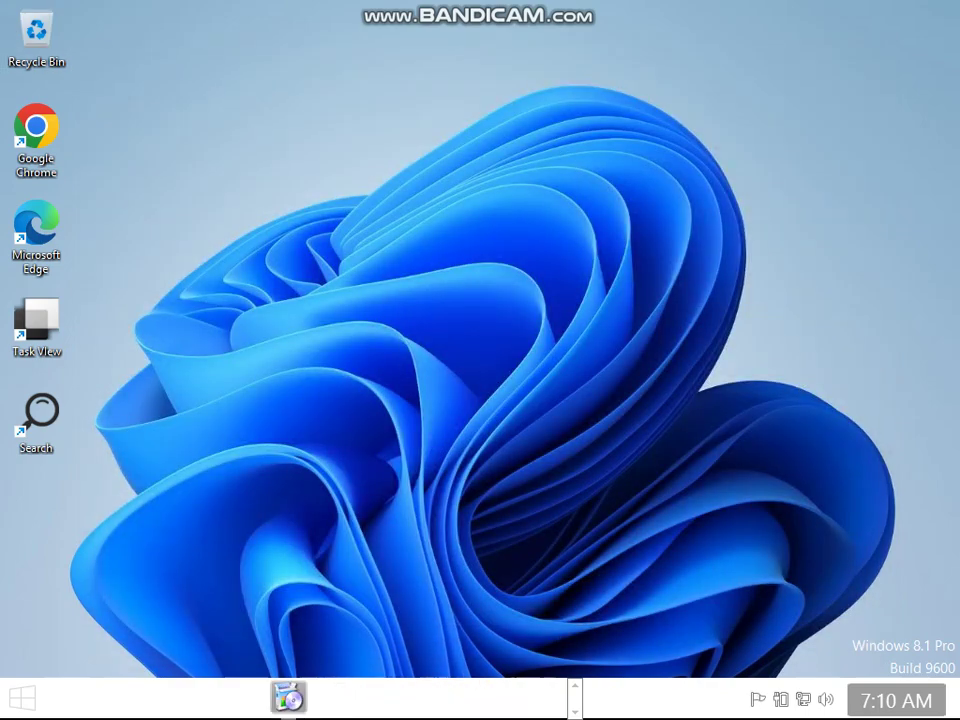
{"action": "left_click", "coordinate": [575, 686]}
{"action": "left_click", "coordinate": [540, 697]}
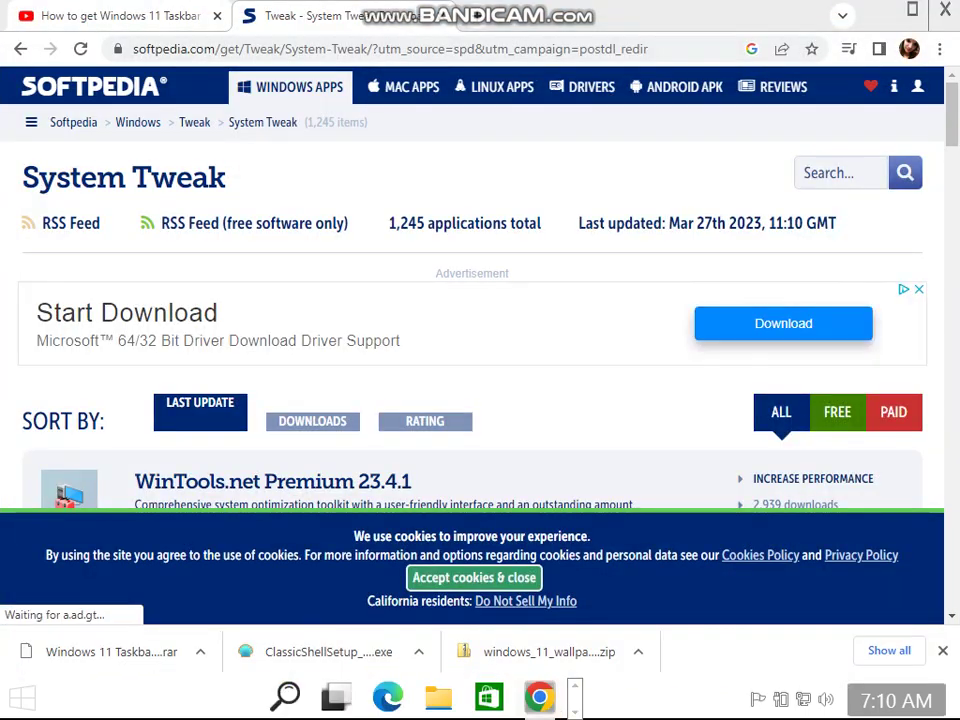
- Search Google for "oldnewexplorer" from the browser's address bar
{"action": "key", "text": "ctrl+l"}
{"action": "type", "text": "go"}
{"action": "key", "text": "Tab"}
{"action": "type", "text": "oldnewexplorer"}
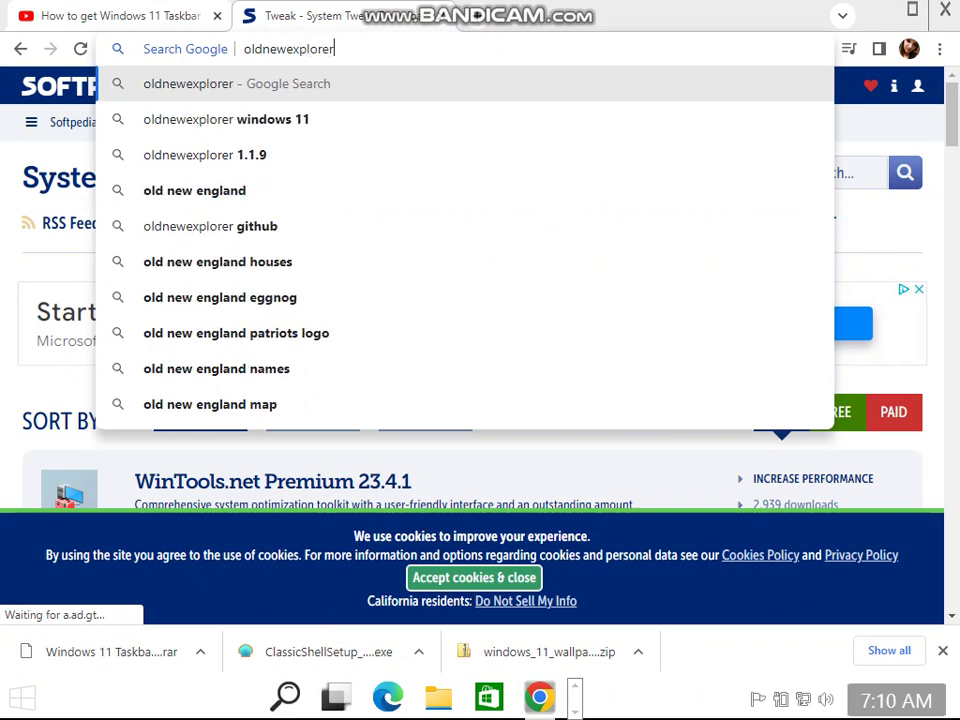
{"action": "key", "text": "Return"}
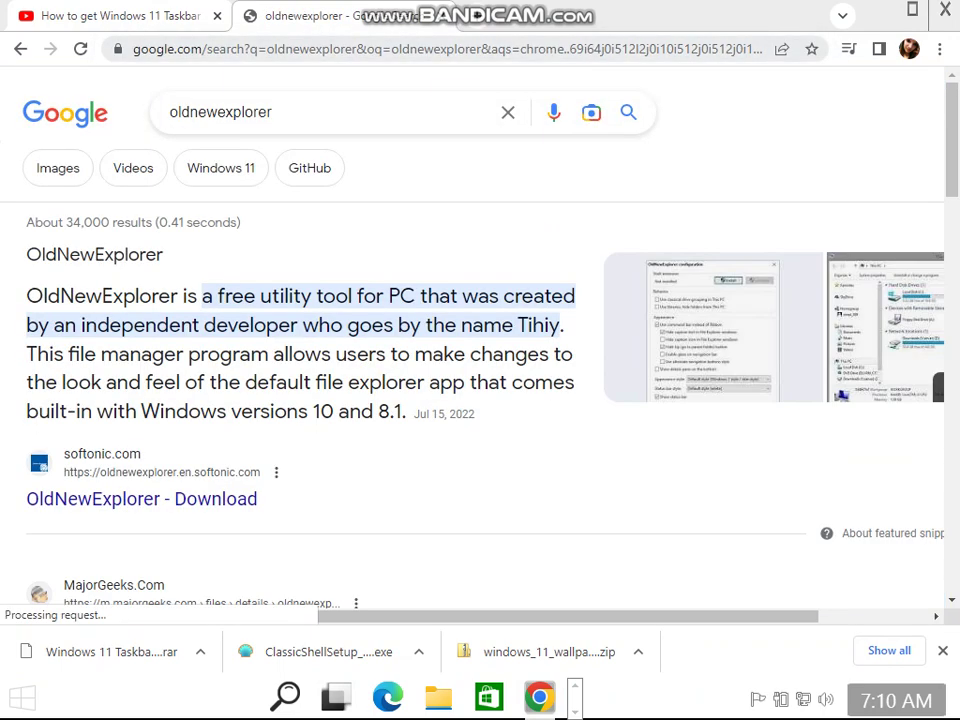
- Open the MajorGeeks page for OldNewExplorer 1.1.9 and download the program
{"action": "scroll", "coordinate": [130, 348], "scroll_direction": "down", "scroll_amount": 3}
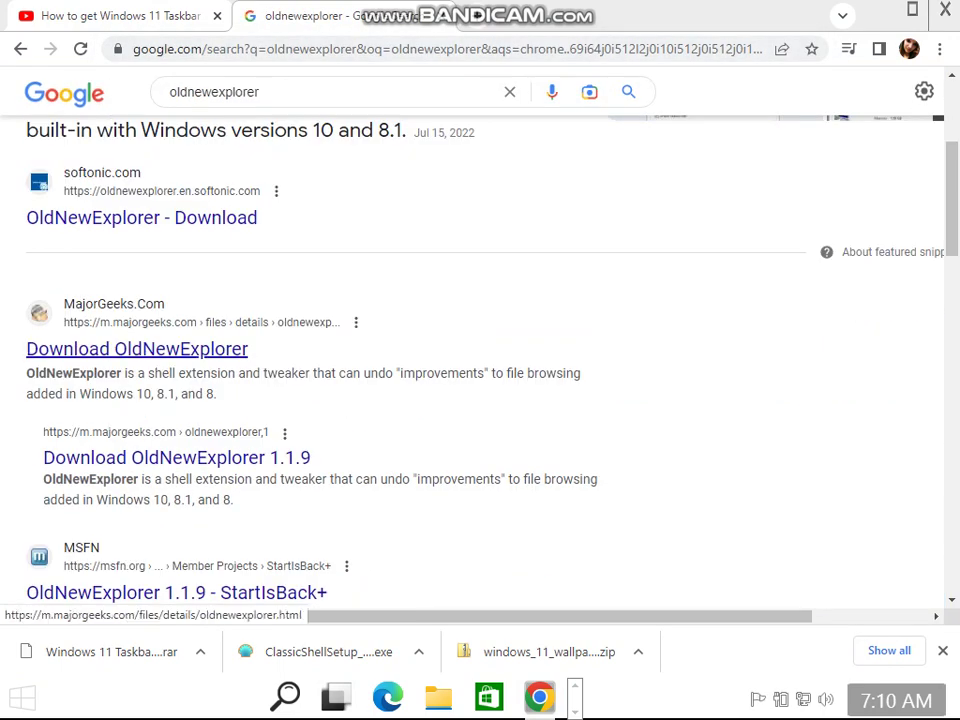
{"action": "left_click", "coordinate": [137, 348]}
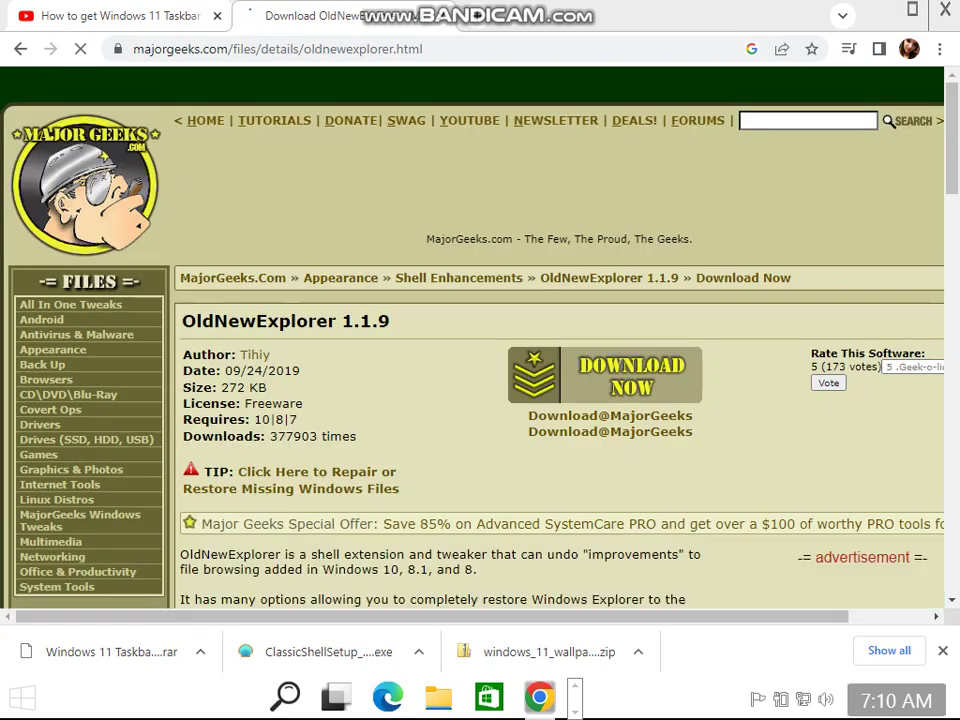
{"action": "left_click", "coordinate": [604, 382]}
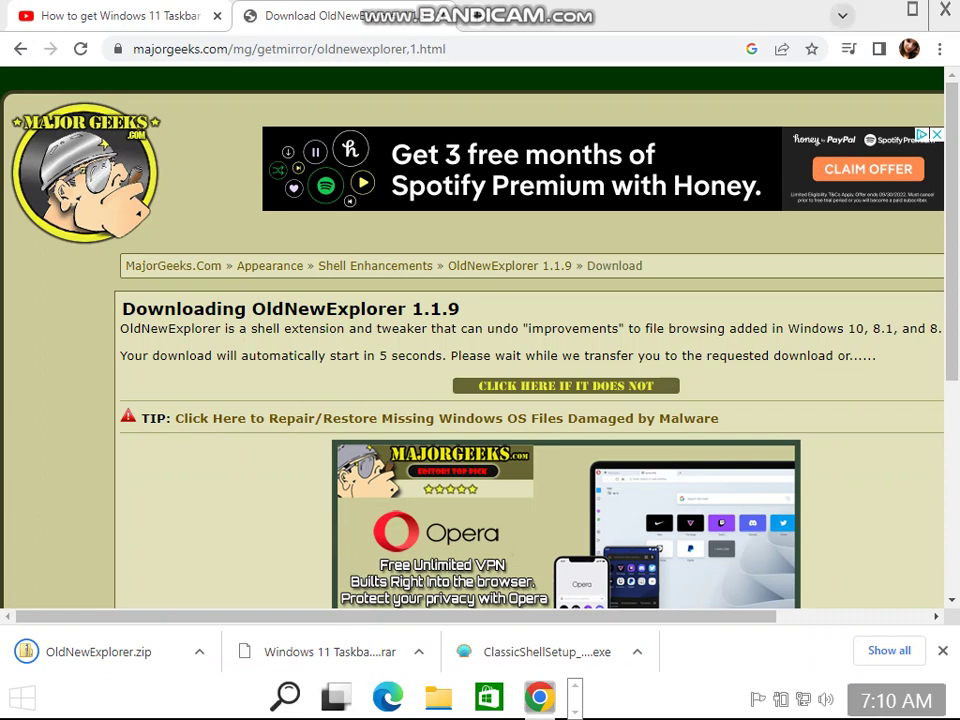
- Minimize Chrome and open the Downloads folder in a File Explorer window
{"action": "left_click", "coordinate": [879, 10]}
{"action": "double_click", "coordinate": [37, 38]}
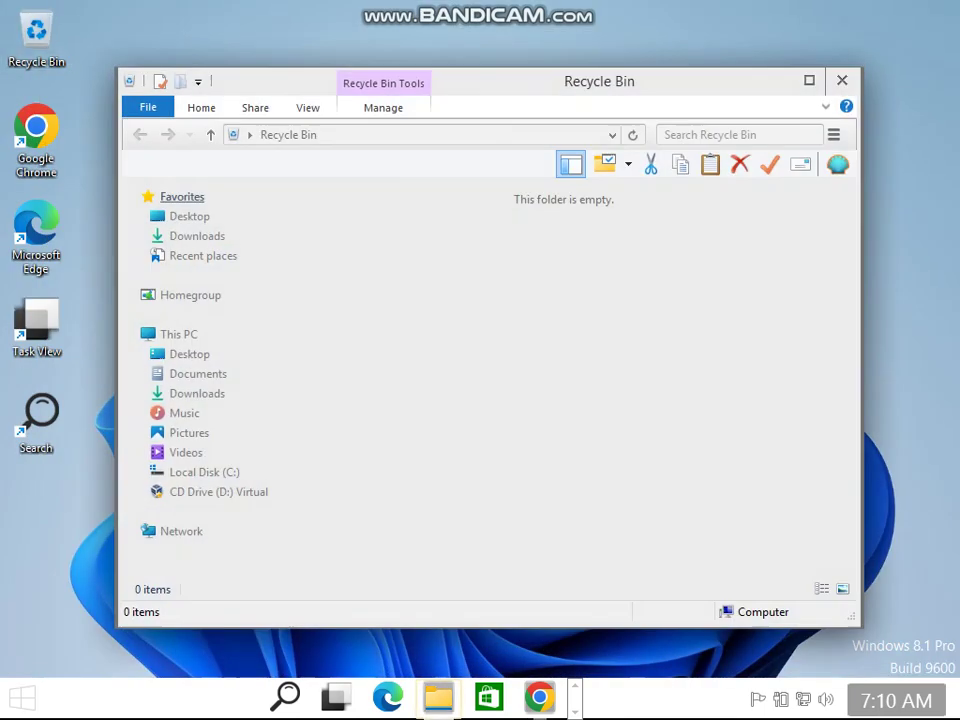
{"action": "left_click", "coordinate": [197, 236]}
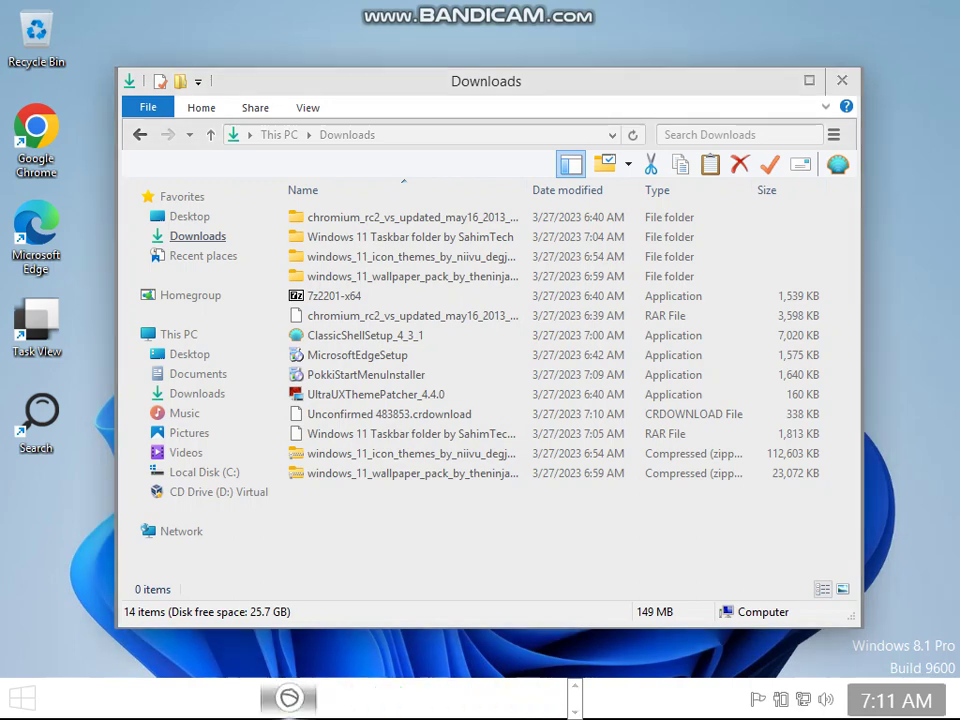
- Unlock the taskbar and widen the icon area so the Pokki icon and all pinned icons fit in one row
{"action": "right_click", "coordinate": [252, 697]}
{"action": "left_click", "coordinate": [324, 661]}
{"action": "left_click_drag", "start_coordinate": [272, 698], "coordinate": [214, 698]}
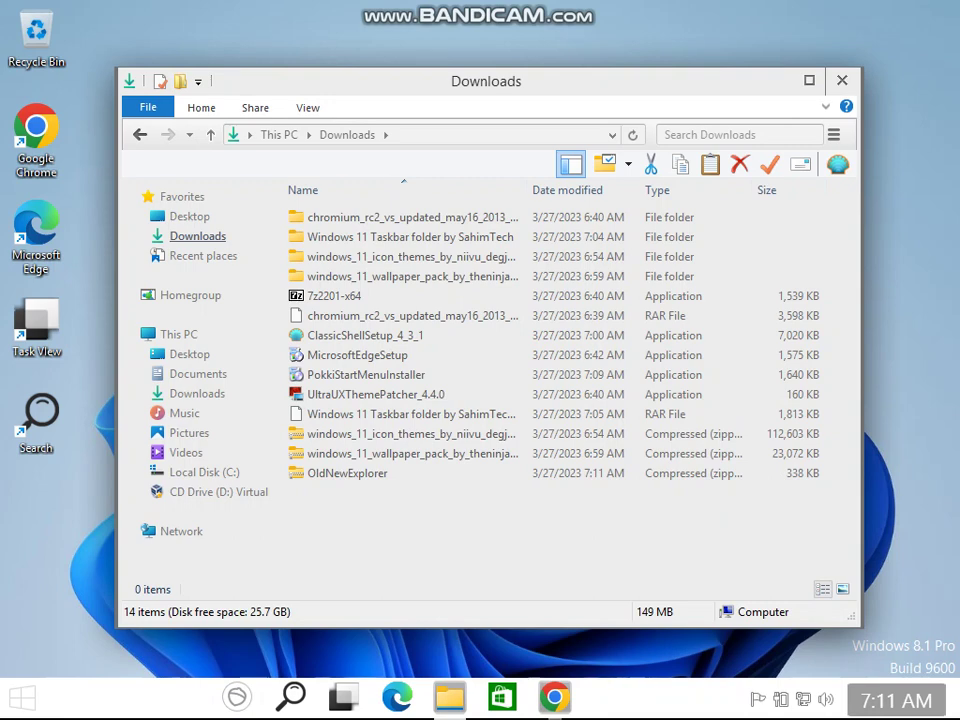
- Extract the OldNewExplorer zip into an OldNewExplorer folder in Downloads
{"action": "right_click", "coordinate": [330, 470]}
{"action": "left_click", "coordinate": [364, 174]}
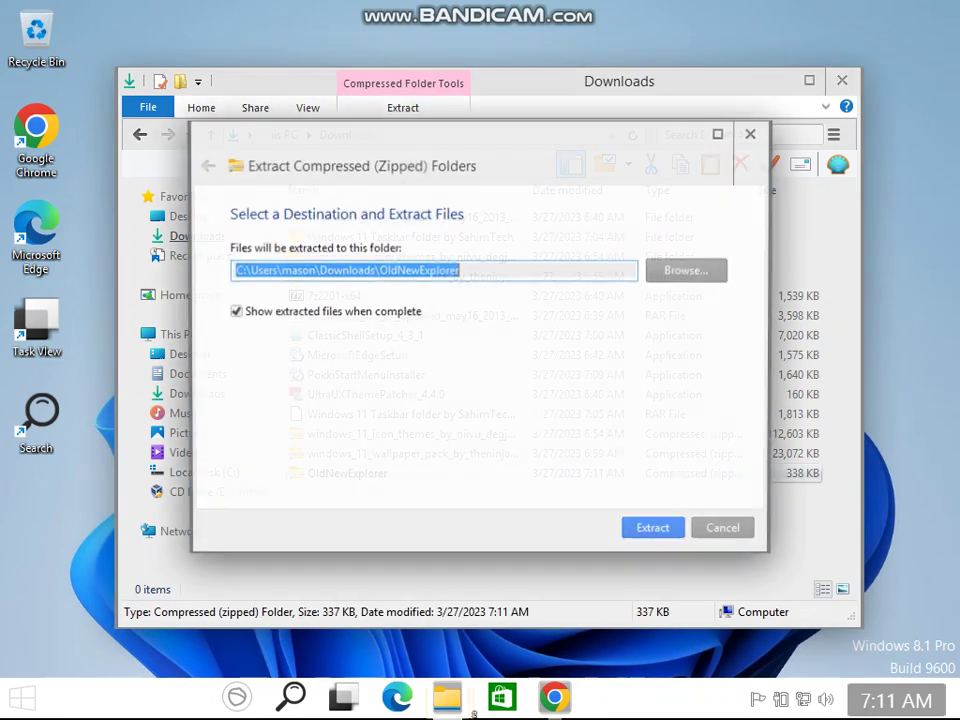
{"action": "key", "text": "Return"}
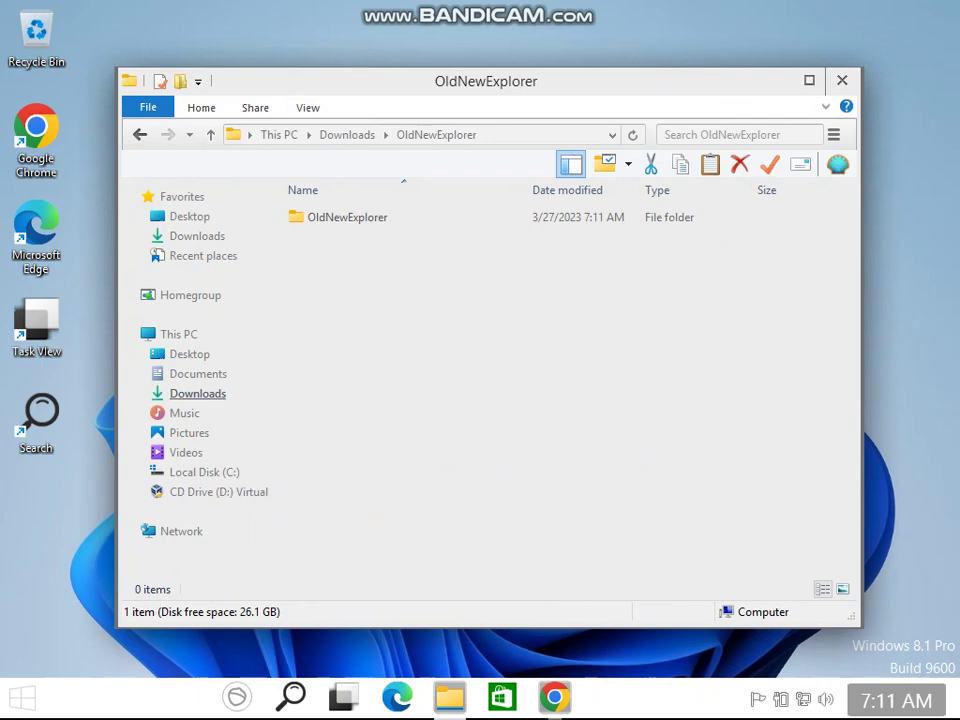
- Open the inner OldNewExplorer folder and launch OldNewExplorerCfg
{"action": "double_click", "coordinate": [347, 217]}
{"action": "double_click", "coordinate": [360, 257]}
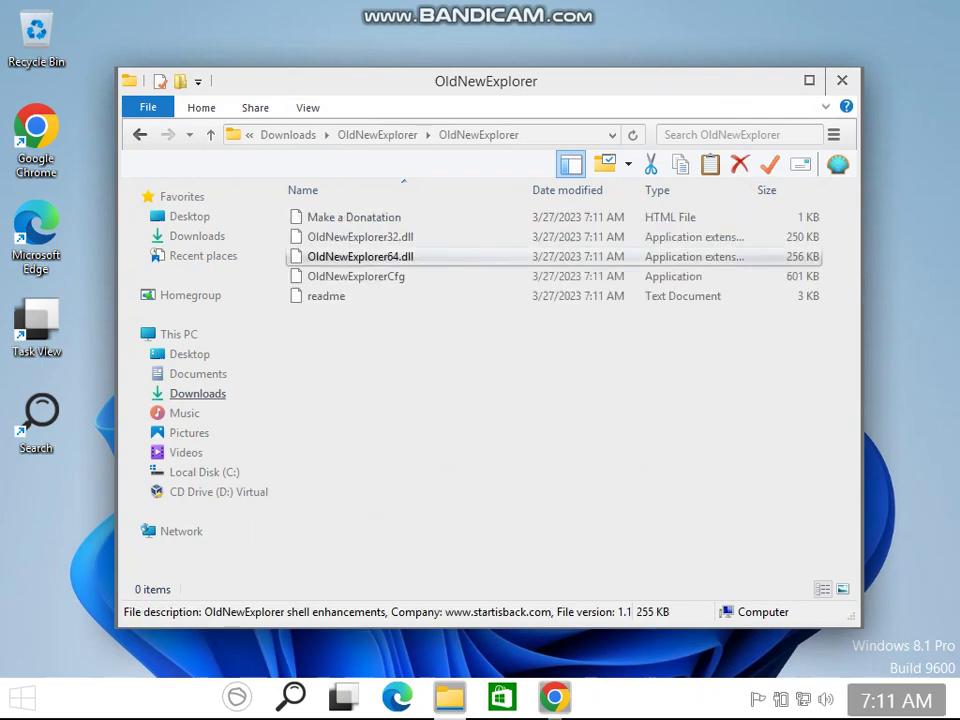
{"action": "key", "text": "Escape"}
{"action": "double_click", "coordinate": [356, 276]}
- Try enabling classical drive grouping, libraries, and the command bar with all five of its sub-options in the OldNewExplorer configuration
{"action": "left_click", "coordinate": [317, 224]}
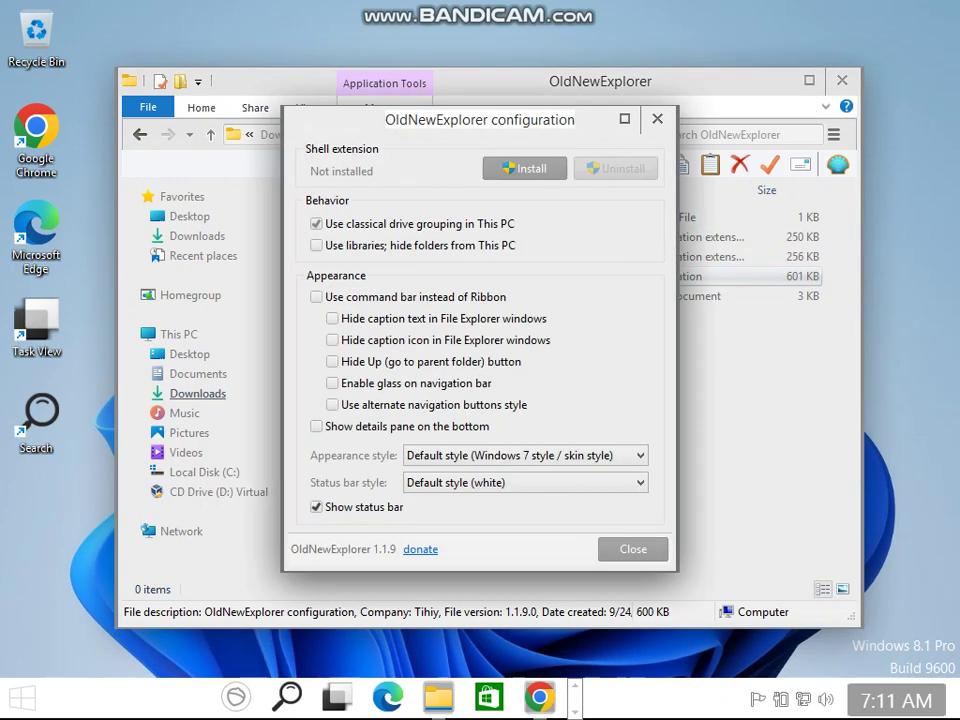
{"action": "left_click", "coordinate": [316, 245]}
{"action": "left_click", "coordinate": [316, 297]}
{"action": "left_click", "coordinate": [332, 318]}
{"action": "left_click", "coordinate": [332, 340]}
{"action": "left_click", "coordinate": [332, 361]}
{"action": "left_click", "coordinate": [332, 383]}
{"action": "left_click", "coordinate": [332, 404]}
- Disable classical drive grouping, libraries and all command bar sub-options, leaving "Use command bar instead of Ribbon" enabled
{"action": "left_click", "coordinate": [316, 297]}
{"action": "left_click", "coordinate": [316, 224]}
{"action": "left_click", "coordinate": [316, 245]}
{"action": "left_click", "coordinate": [316, 297]}
{"action": "left_click", "coordinate": [316, 297]}
{"action": "left_click", "coordinate": [332, 383]}
{"action": "left_click", "coordinate": [332, 404]}
{"action": "left_click", "coordinate": [332, 318]}
{"action": "left_click", "coordinate": [332, 340]}
{"action": "left_click", "coordinate": [332, 361]}
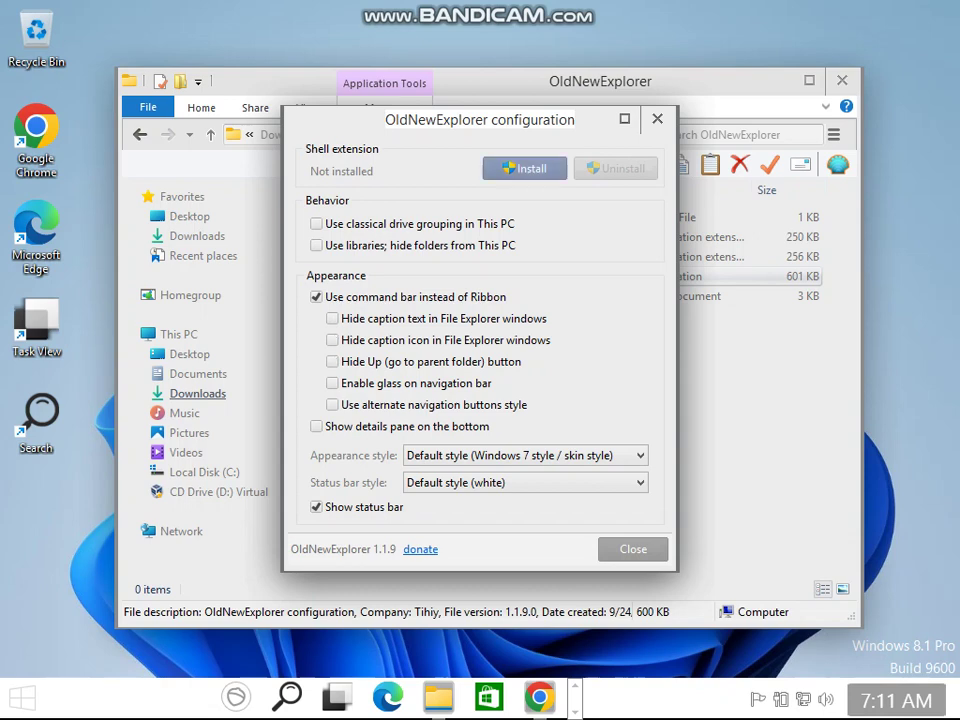
- Install the OldNewExplorer shell extension with the bottom details pane off and the status bar shown
{"action": "left_click", "coordinate": [316, 426]}
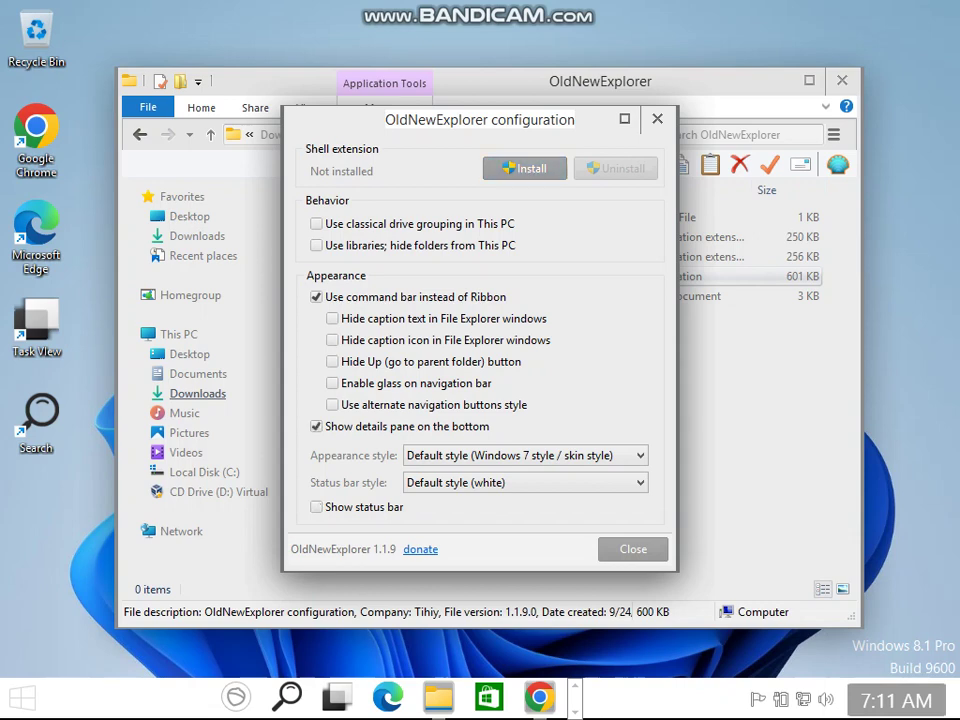
{"action": "left_click", "coordinate": [316, 426]}
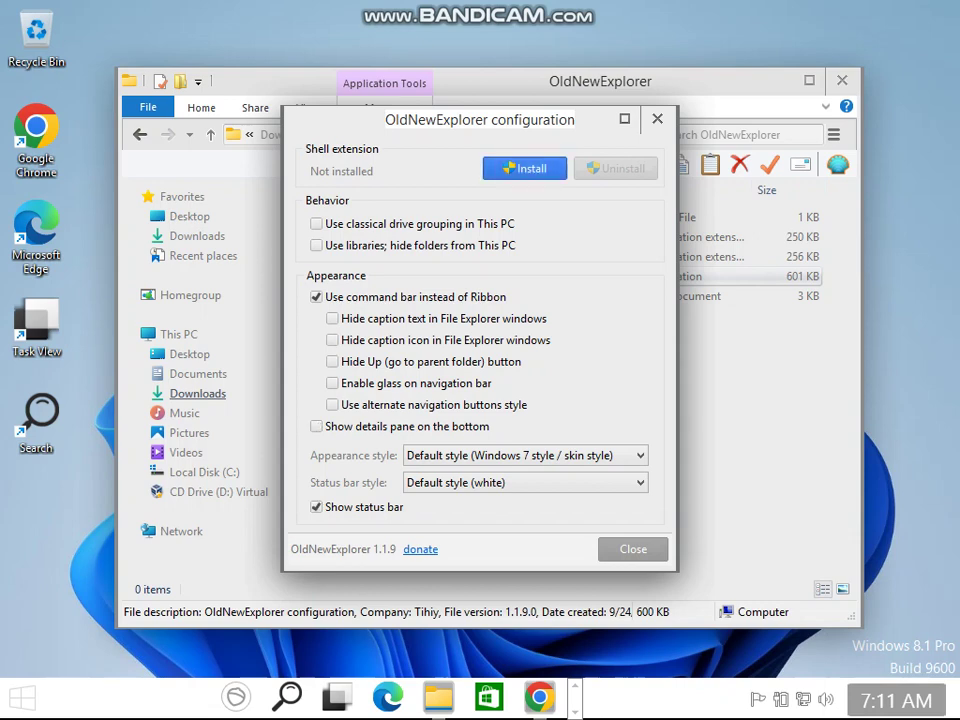
{"action": "left_click", "coordinate": [525, 168]}
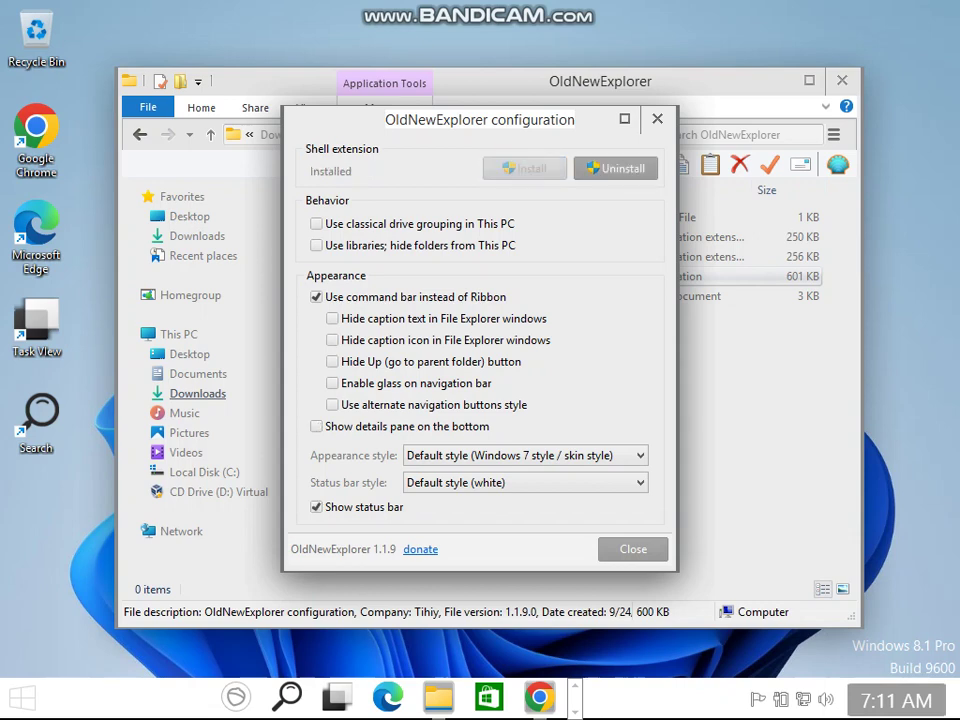
- Close the OldNewExplorer configuration and its folder window, and briefly open the Recycle Bin to check File Explorer's new layout
{"action": "left_click", "coordinate": [633, 549]}
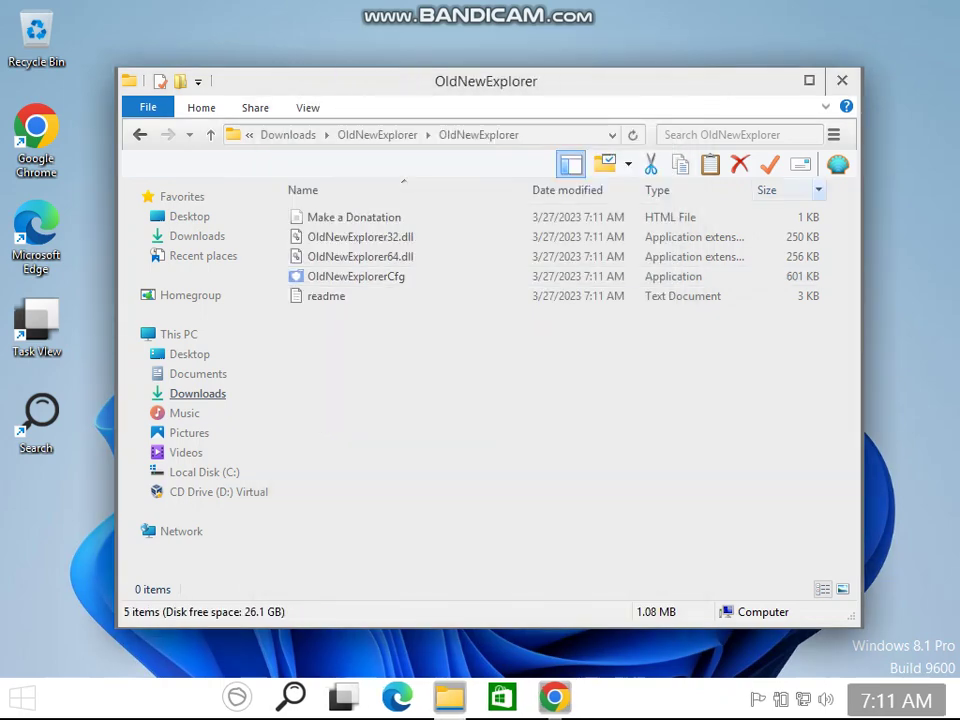
{"action": "left_click", "coordinate": [842, 80]}
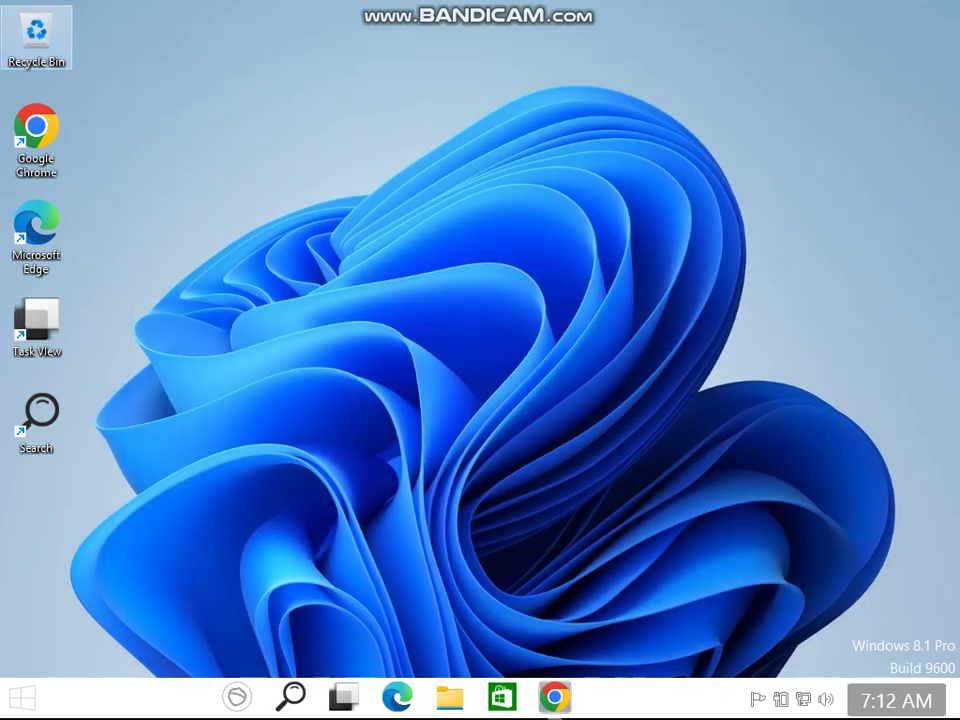
{"action": "double_click", "coordinate": [37, 38]}
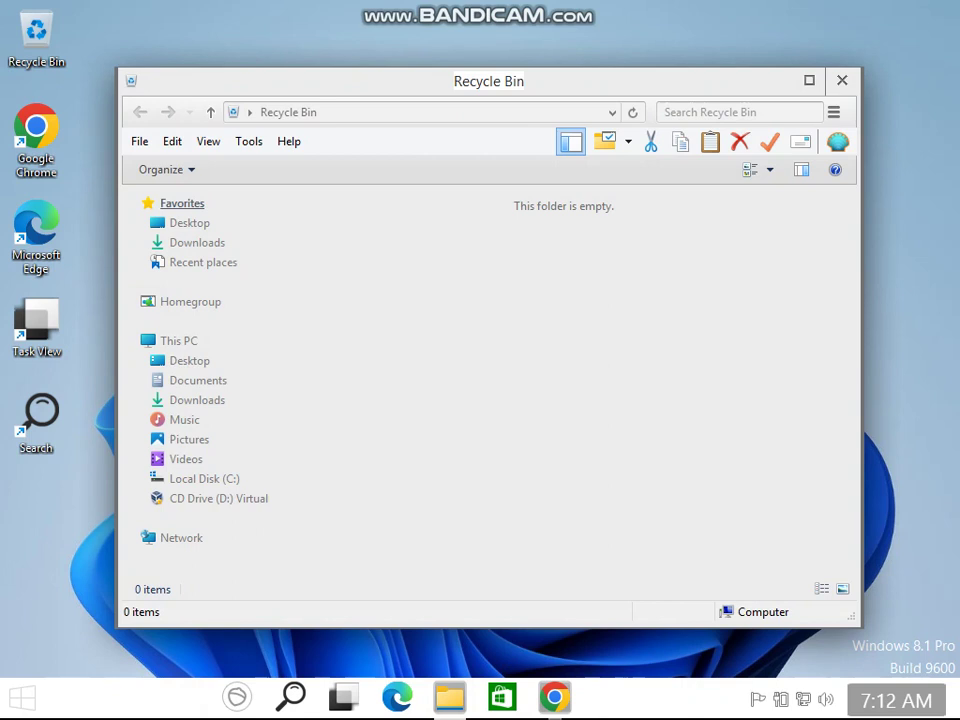
{"action": "key", "text": "alt+F4"}
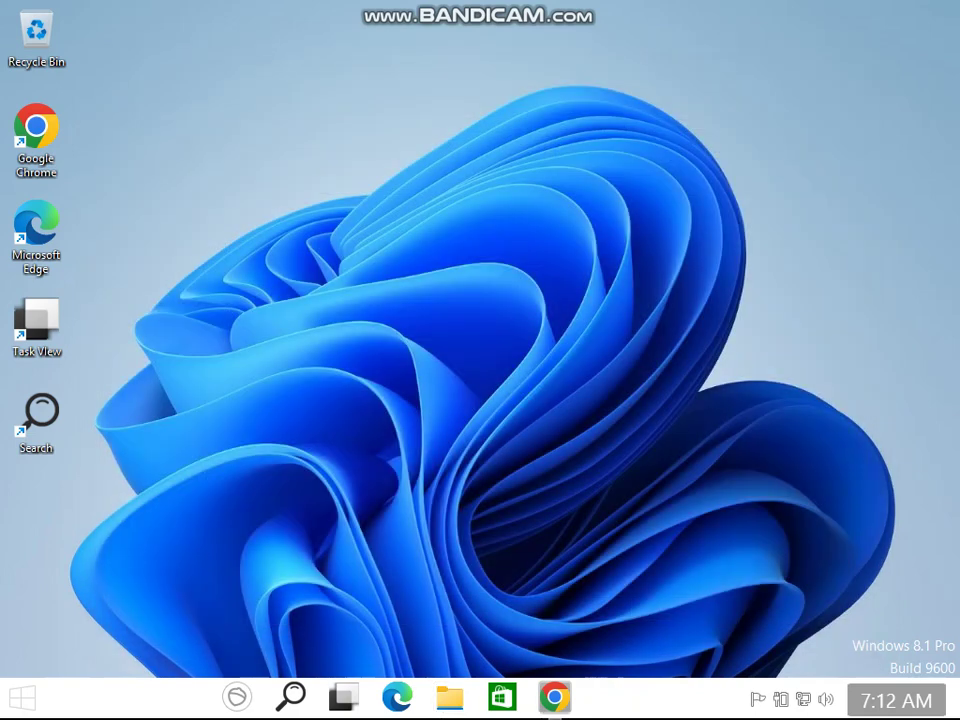
- Launch Pokki from the taskbar and open its start menu
{"action": "left_click", "coordinate": [237, 697]}
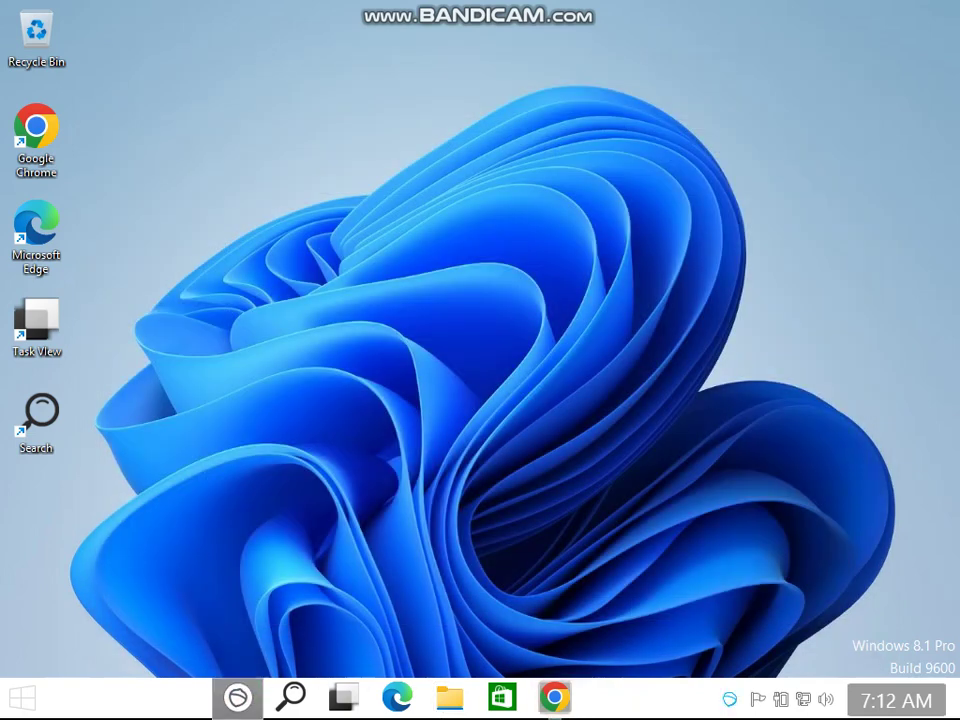
{"action": "left_click", "coordinate": [237, 697]}
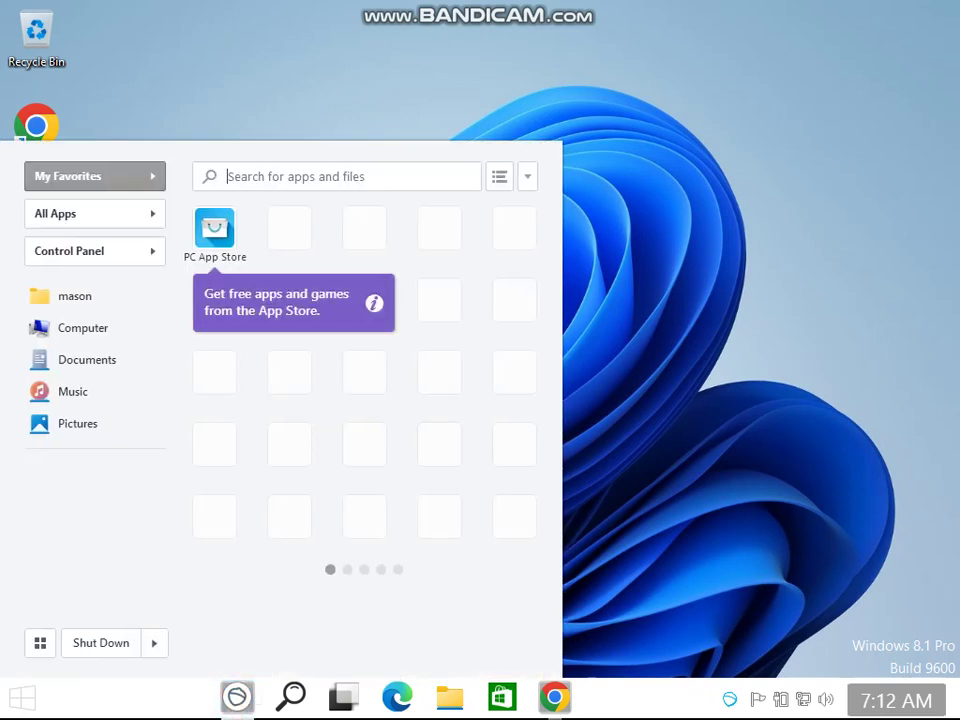